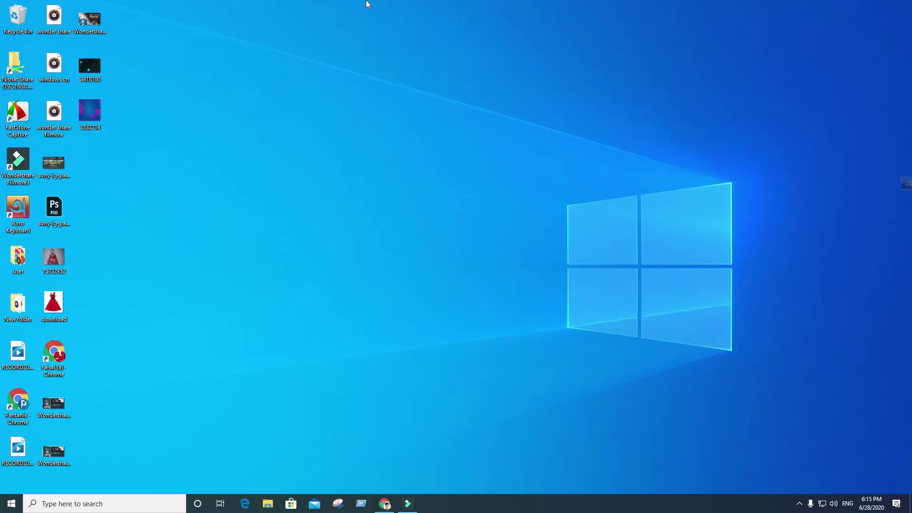
pyautogui.rightClick(331, 172)
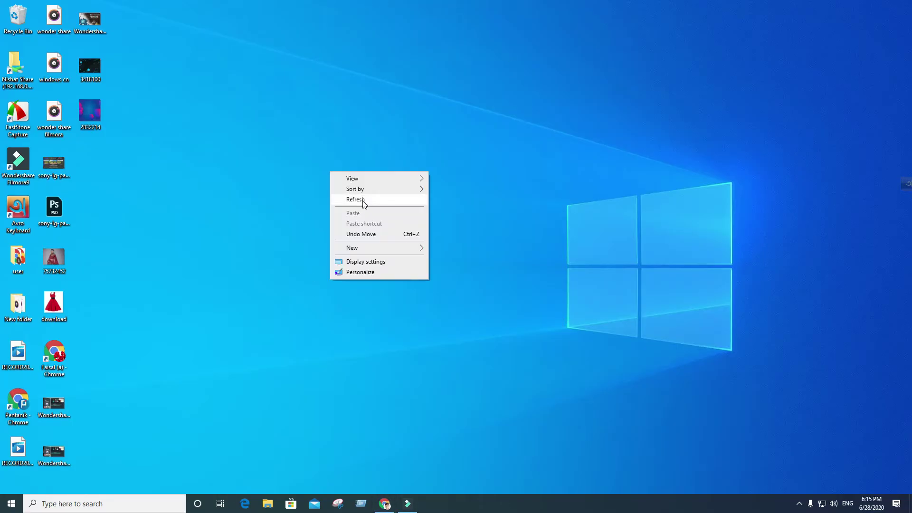
pyautogui.click(361, 199)
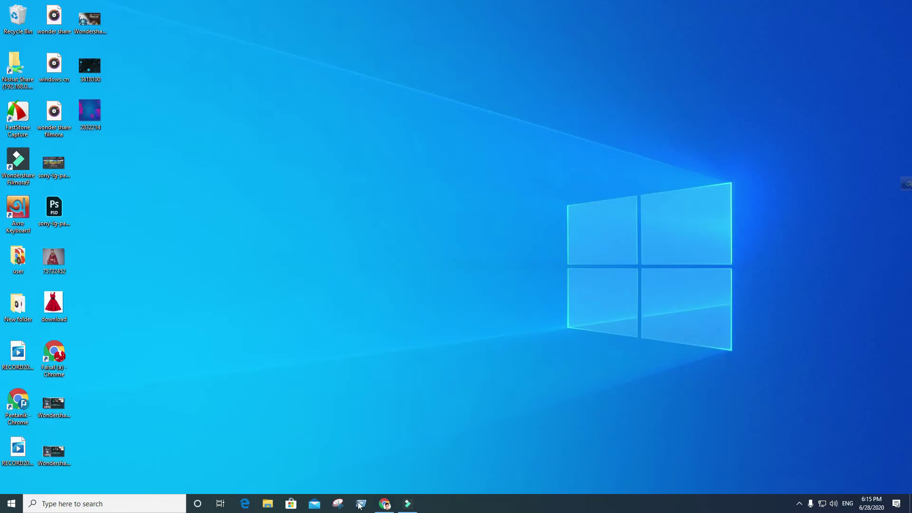
# Switch to Chrome and search Google for "facebook page cover photo size"
pyautogui.click(384, 502)
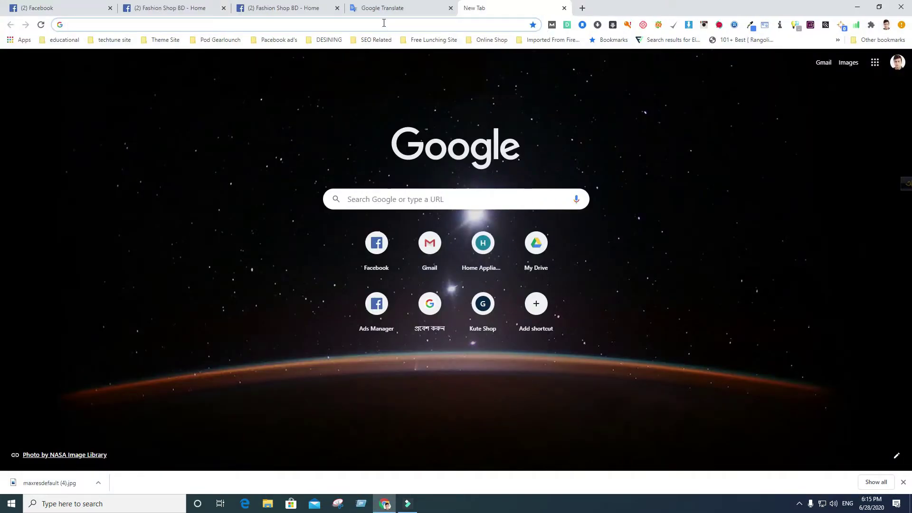
pyautogui.click(386, 30)
pyautogui.write('face')
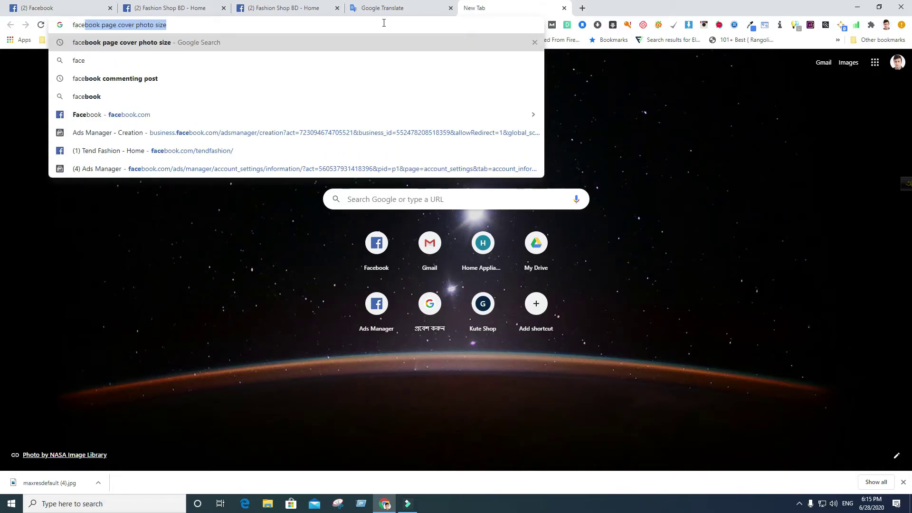
pyautogui.press('Return')
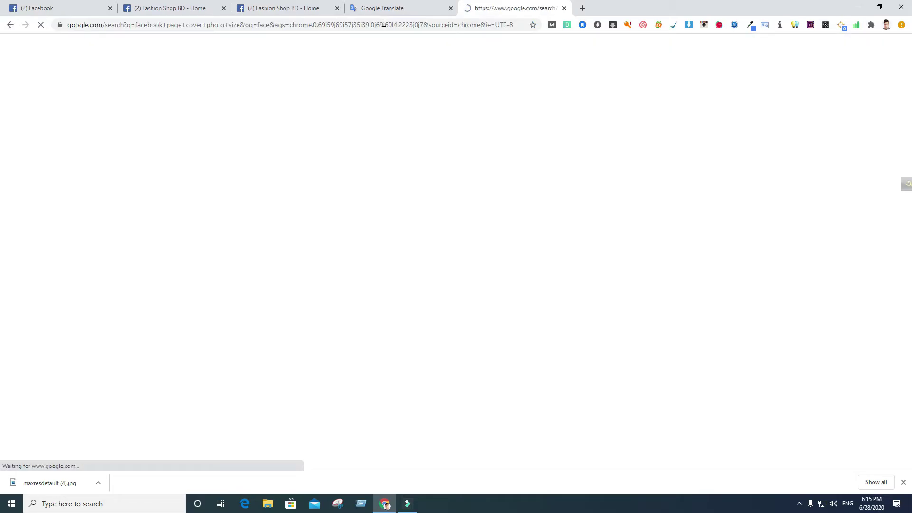
# Show the full section list of the Fashion Shop BD Facebook page and open a blank browser tab
pyautogui.click(300, 10)
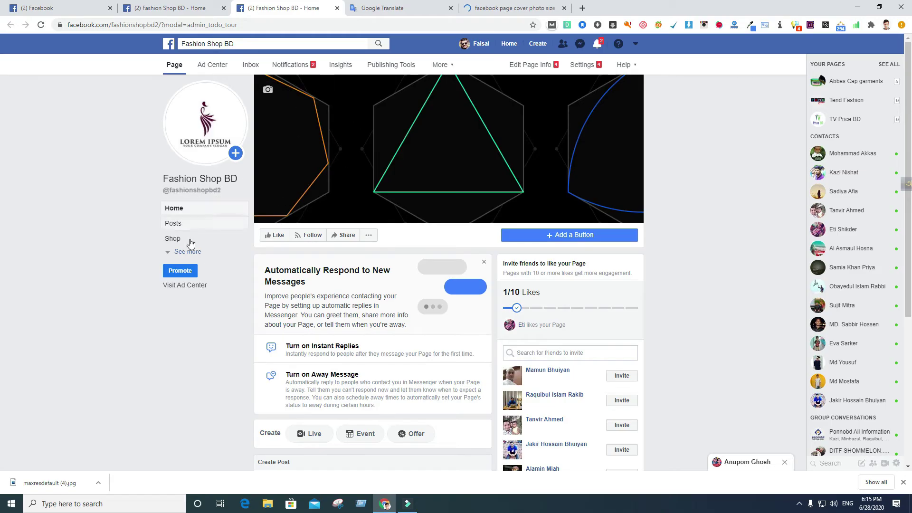
pyautogui.click(187, 255)
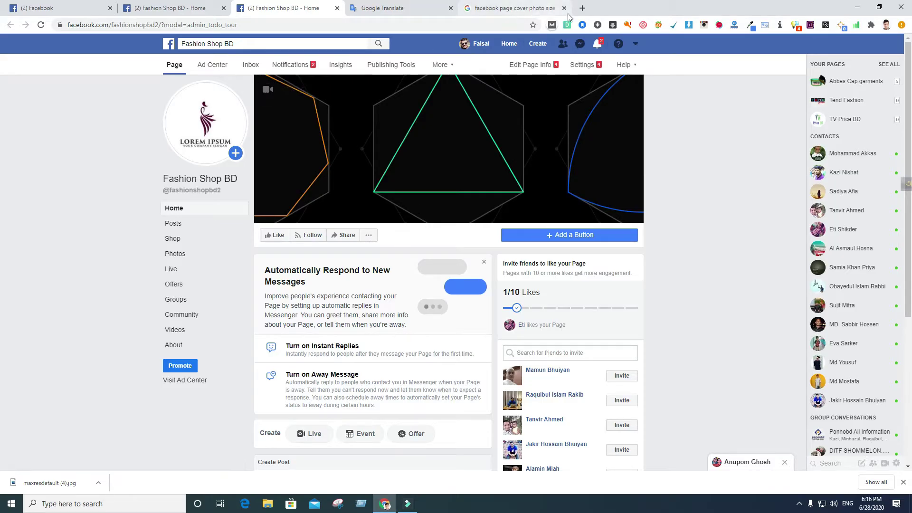
pyautogui.click(582, 8)
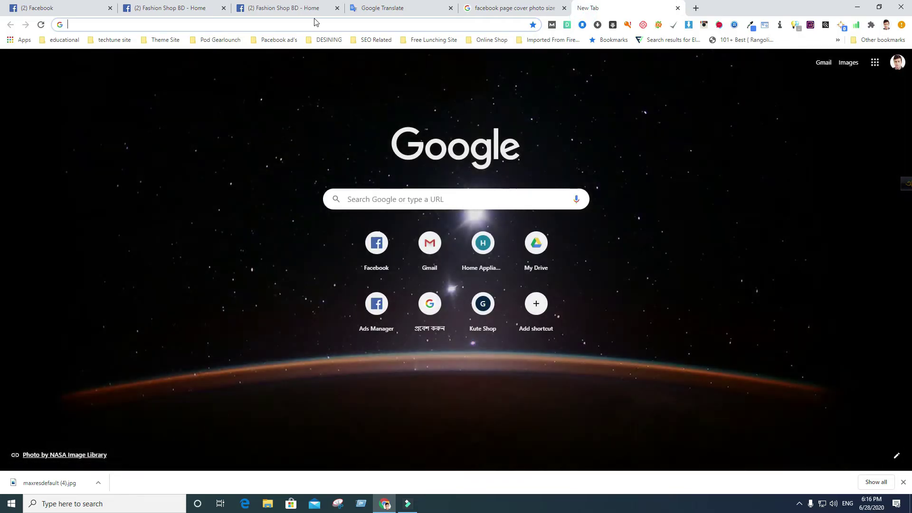
# Show the image results for the Facebook page cover photo size search and preview the Sprout Social size guide picture
pyautogui.click(489, 9)
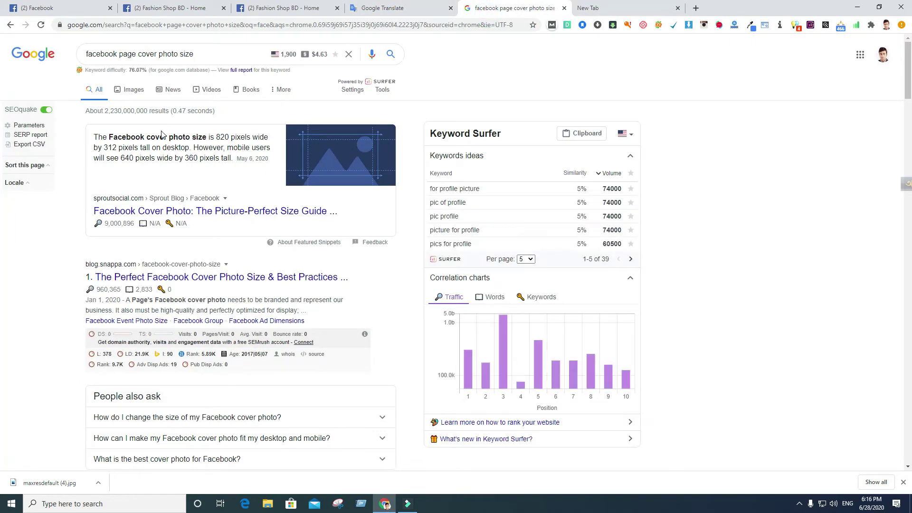
pyautogui.click(128, 90)
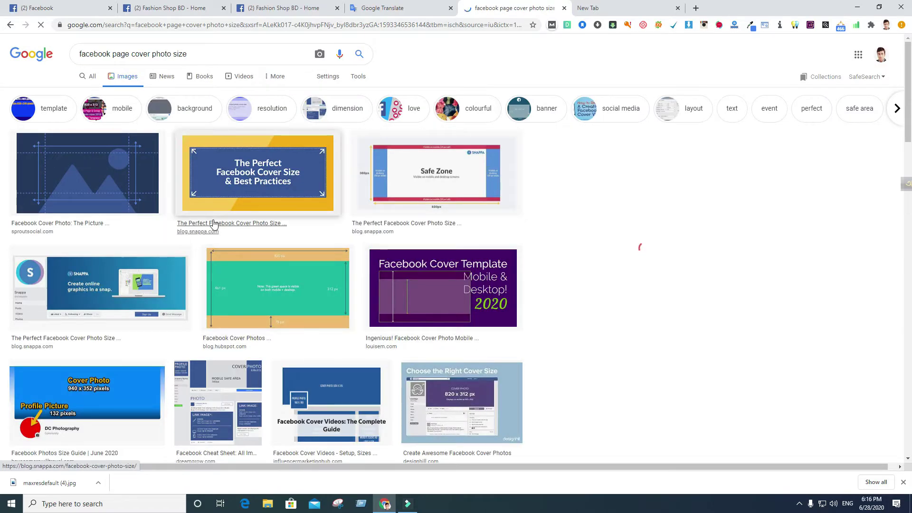
pyautogui.click(67, 209)
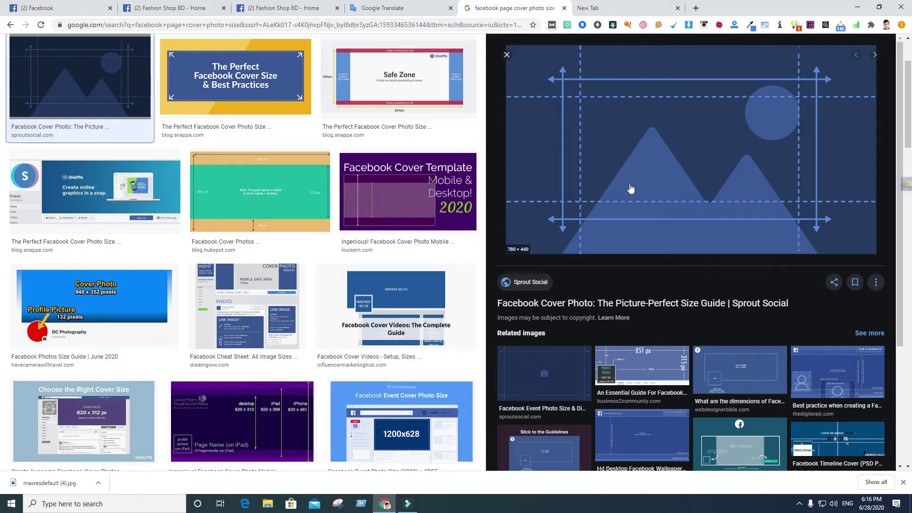
# Search Google for "fashion" in the blank tab and show the image results
pyautogui.click(651, 8)
pyautogui.click(332, 27)
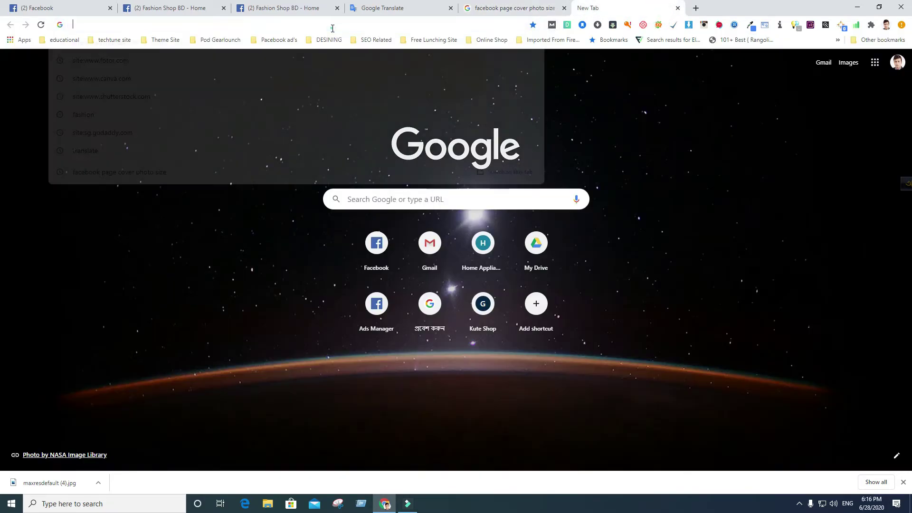
pyautogui.write('fashion')
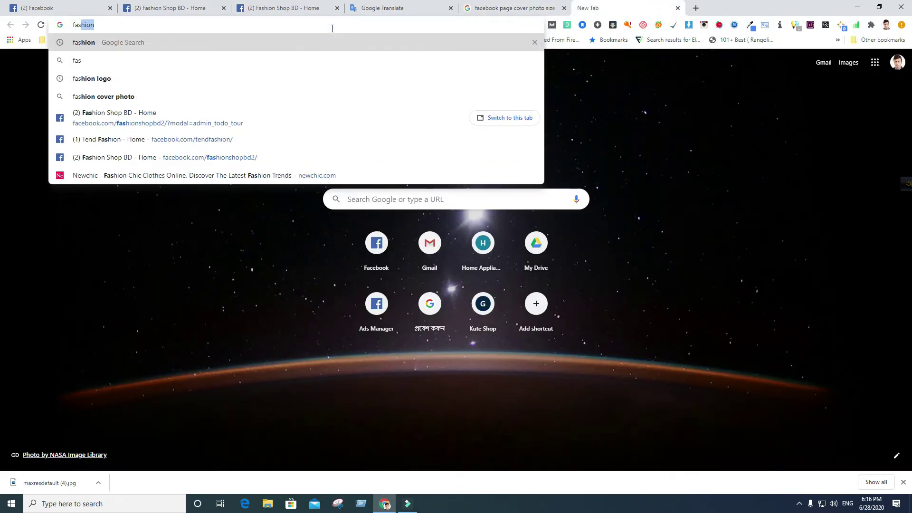
pyautogui.press('Return')
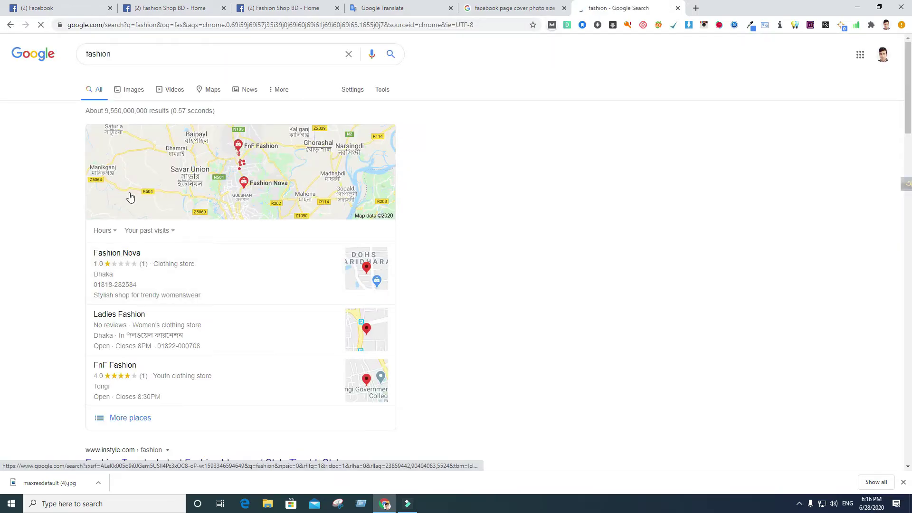
pyautogui.click(128, 90)
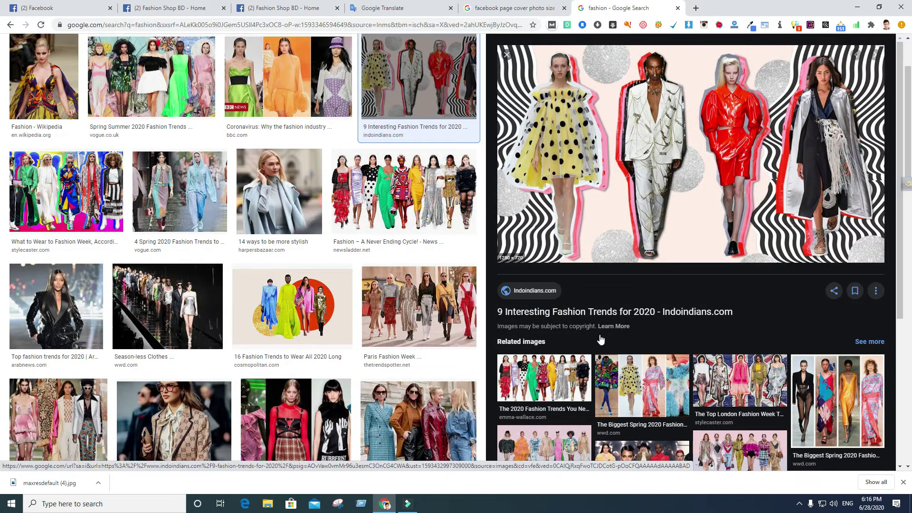
# Examine the fashion image results for cover photo material, previewing Vogue's "4 Spring 2020 Fashion Trends" picture
pyautogui.click(505, 10)
pyautogui.click(613, 5)
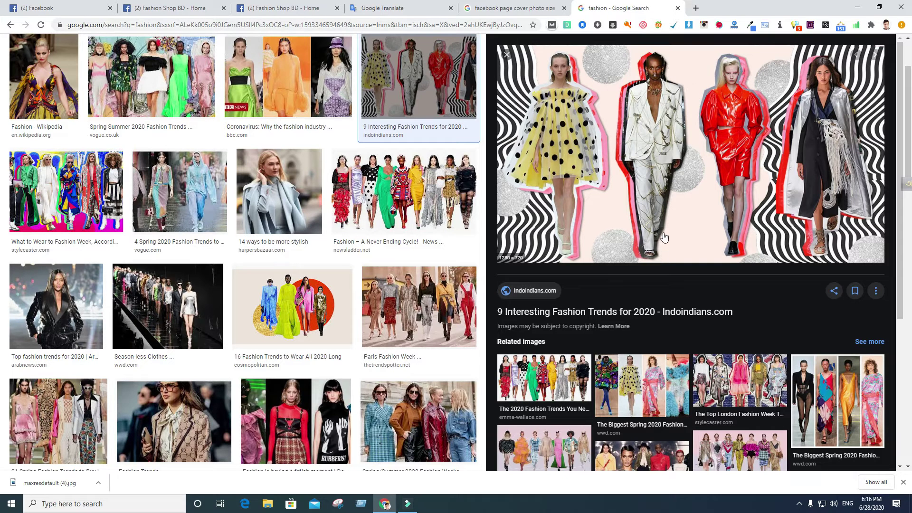
pyautogui.click(175, 215)
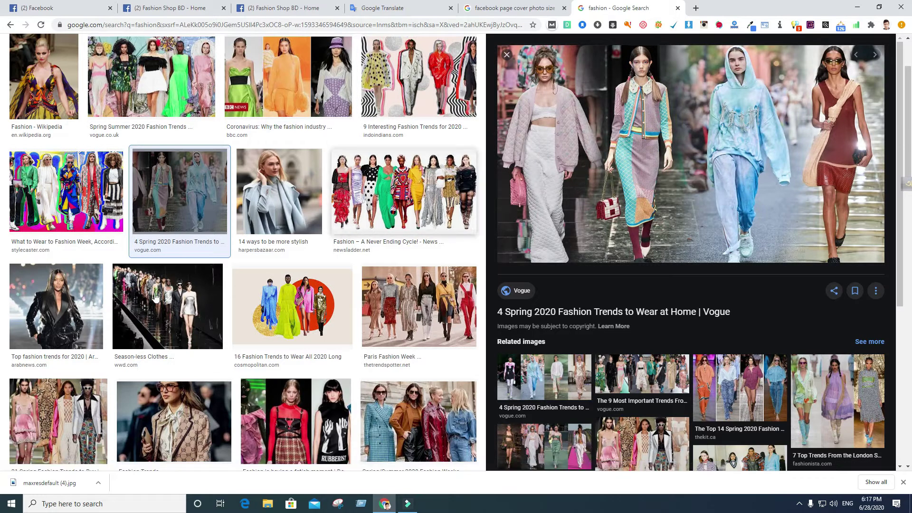
pyautogui.click(506, 55)
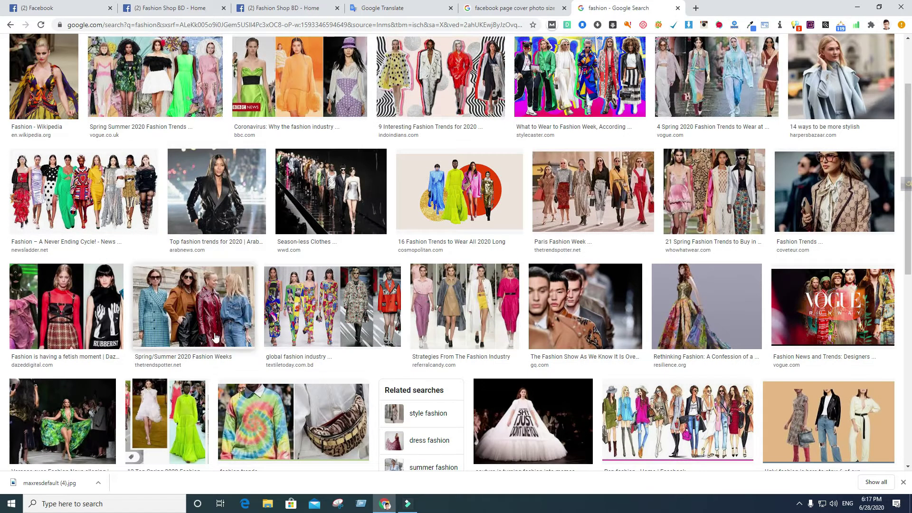
pyautogui.scroll(2, 249, 280)
pyautogui.scroll(-5, 240, 239)
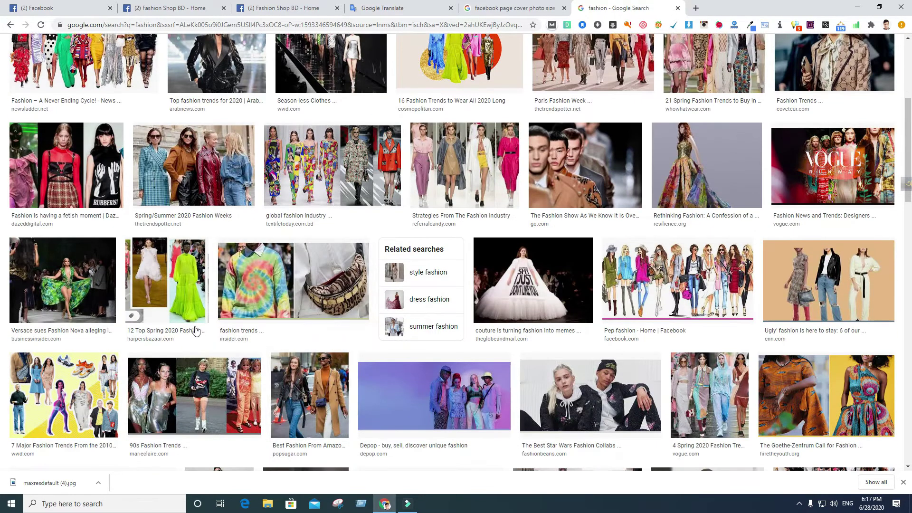
pyautogui.scroll(-4, 183, 310)
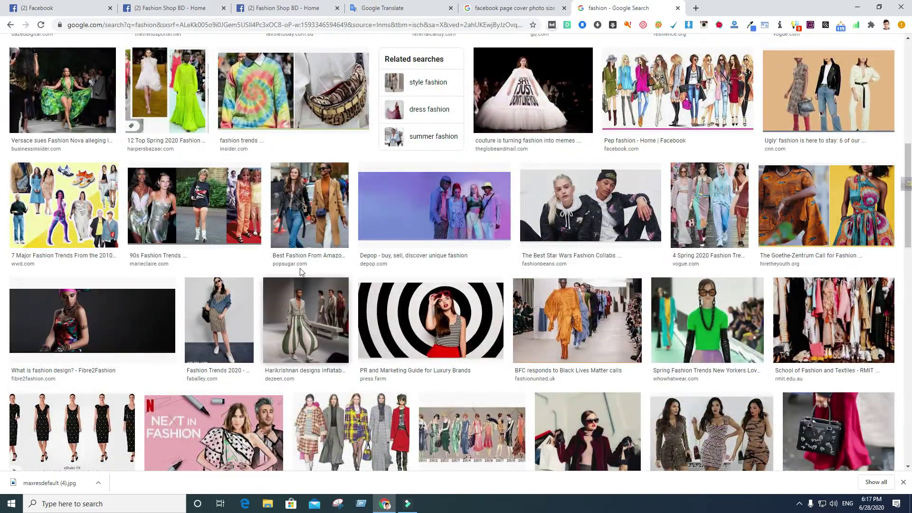
pyautogui.scroll(2, 309, 257)
pyautogui.scroll(4, 317, 239)
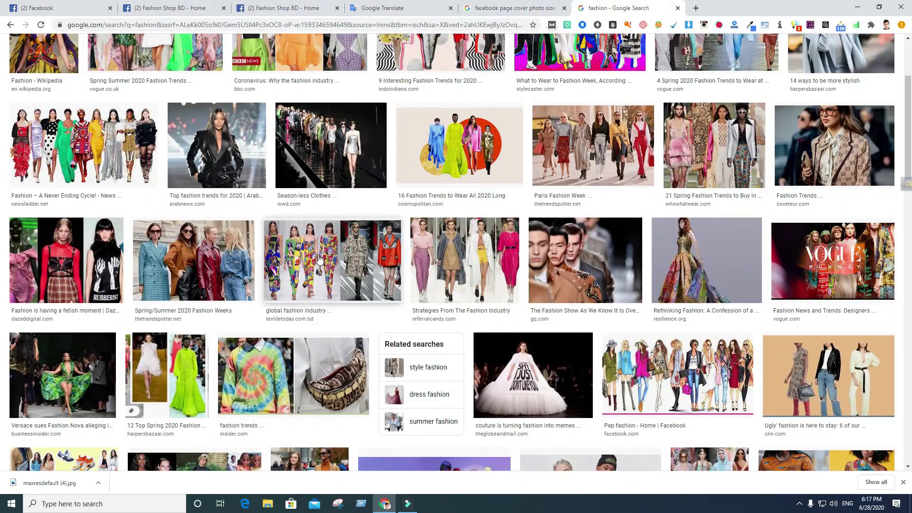
pyautogui.scroll(1, 319, 259)
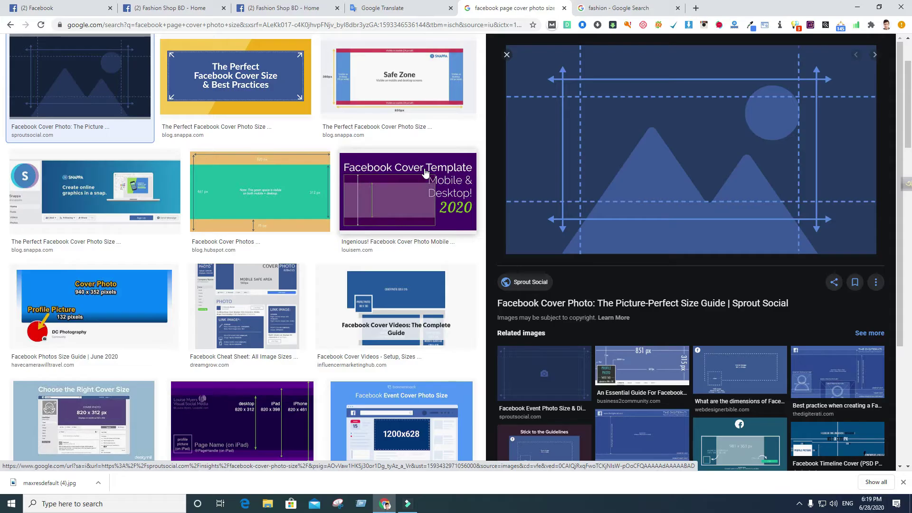
# Launch Adobe Photoshop 2020 from the Windows search
pyautogui.click(116, 505)
pyautogui.write('a')
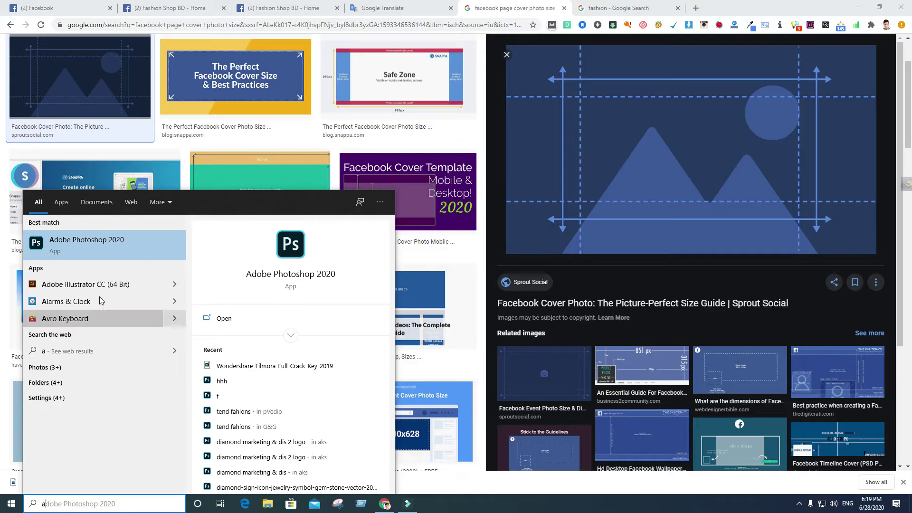
pyautogui.click(104, 248)
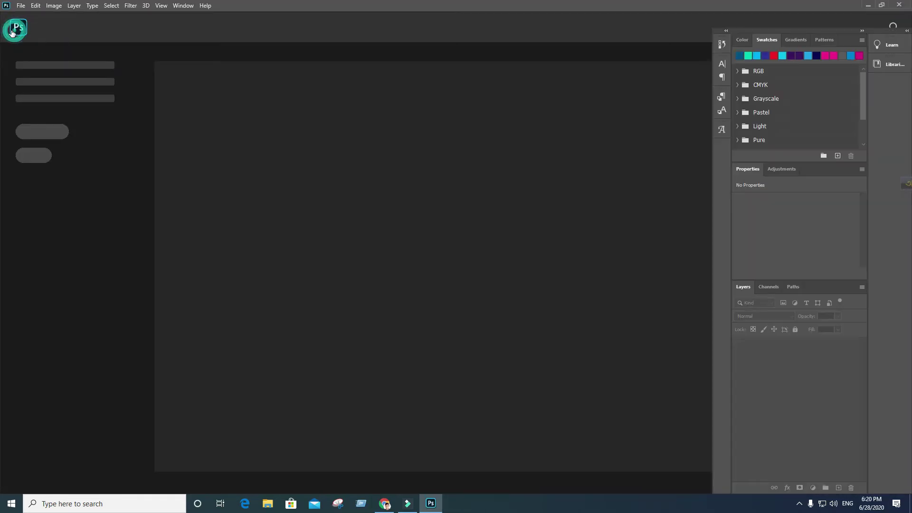
pyautogui.click(21, 5)
pyautogui.click(234, 73)
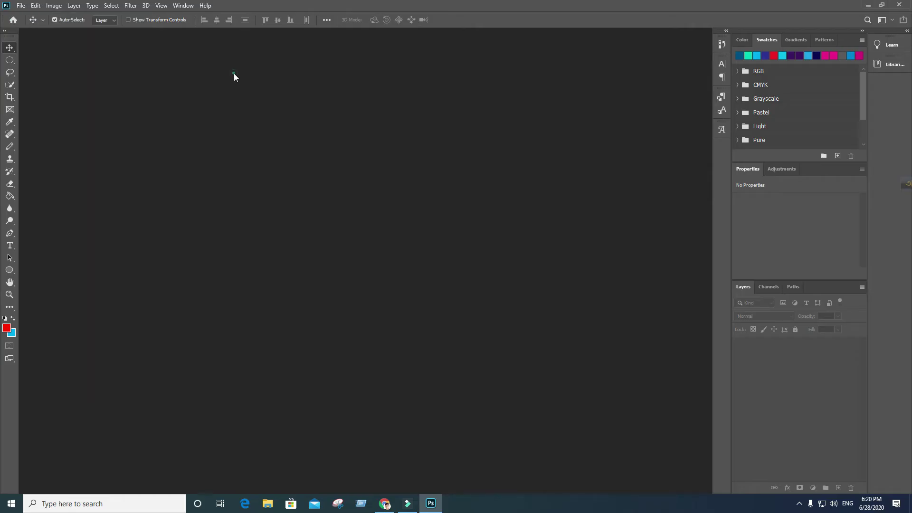
pyautogui.click(49, 9)
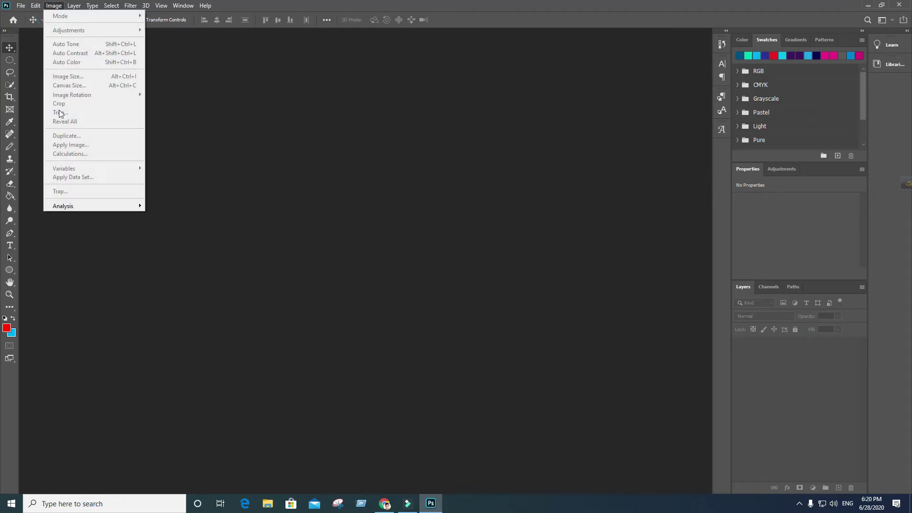
pyautogui.click(281, 122)
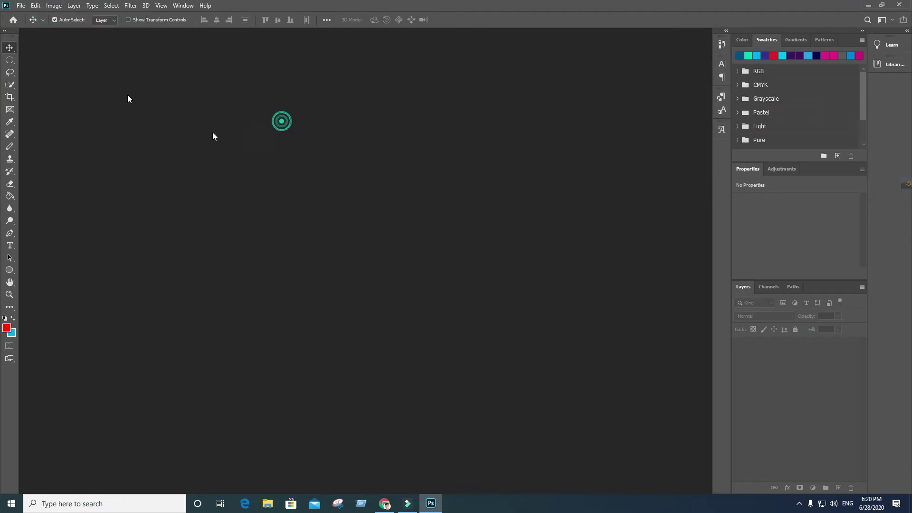
# Look over the Facebook cover photo size images in Chrome and return to Photoshop
pyautogui.click(425, 497)
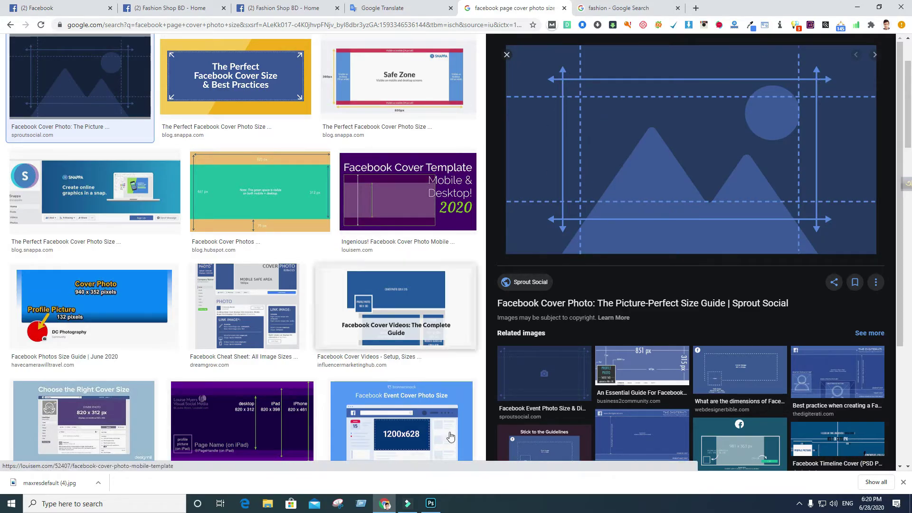
pyautogui.moveTo(432, 507)
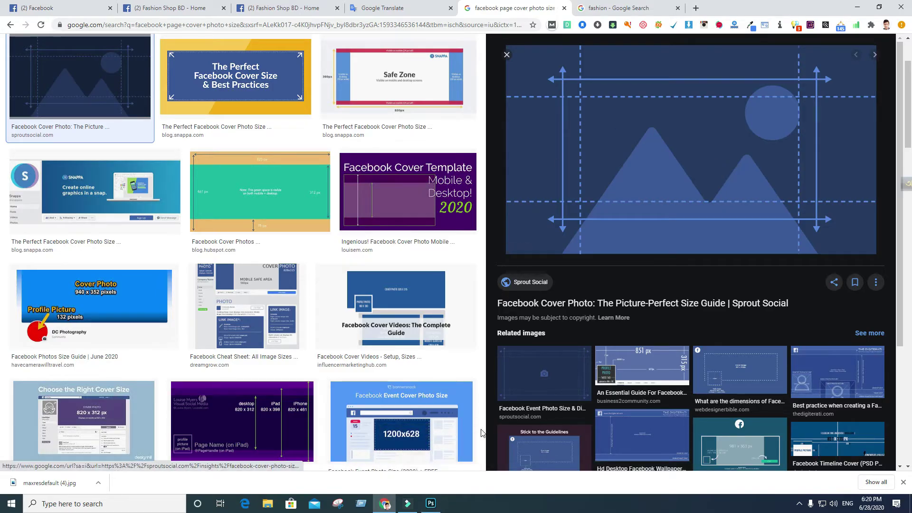
pyautogui.scroll(-2, 426, 422)
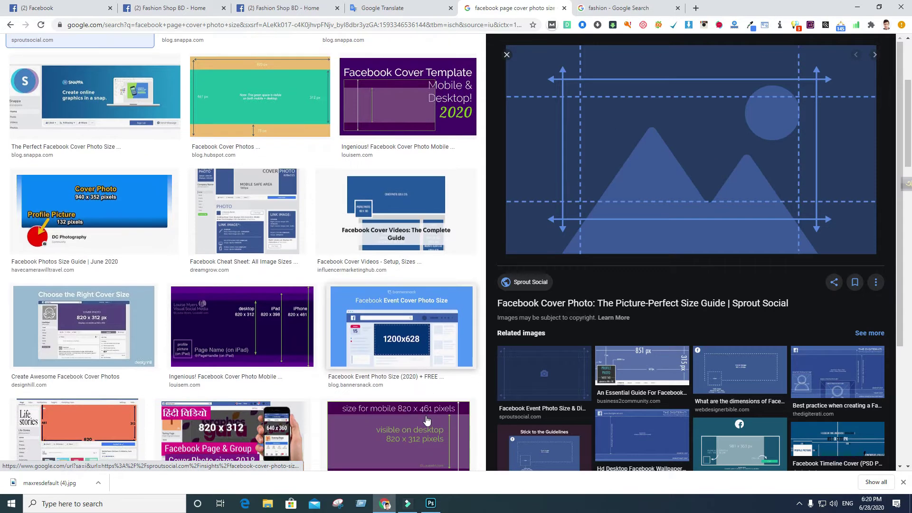
pyautogui.scroll(-2, 427, 420)
pyautogui.click(431, 503)
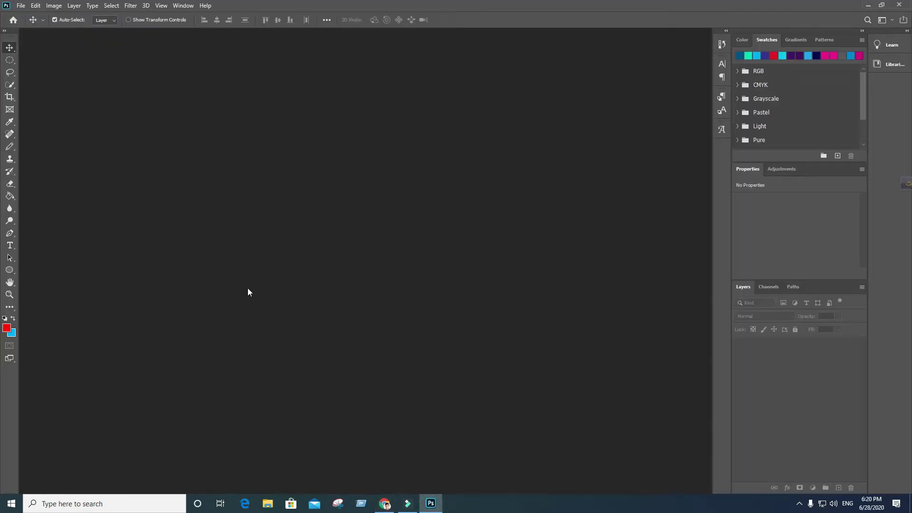
# Create a new Photoshop document 1280 pixels wide and 720 pixels high, and close Photoshop
pyautogui.click(21, 4)
pyautogui.click(38, 19)
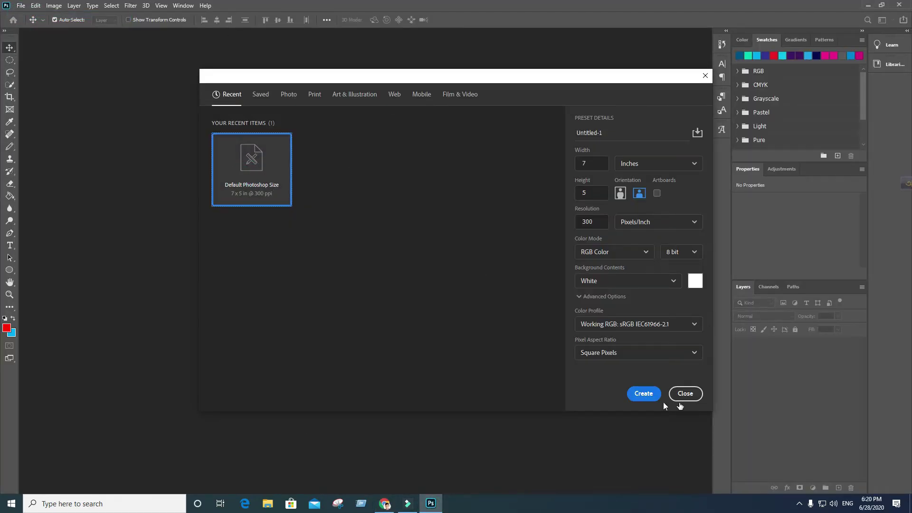
pyautogui.click(641, 162)
pyautogui.click(634, 183)
pyautogui.doubleClick(579, 163)
pyautogui.write('1280')
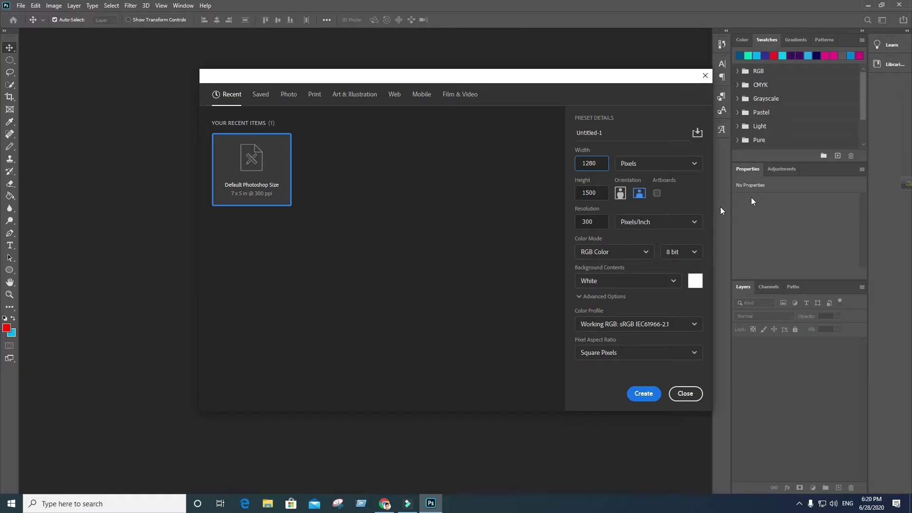
pyautogui.click(606, 191)
pyautogui.doubleClick(589, 193)
pyautogui.write('720')
pyautogui.click(642, 395)
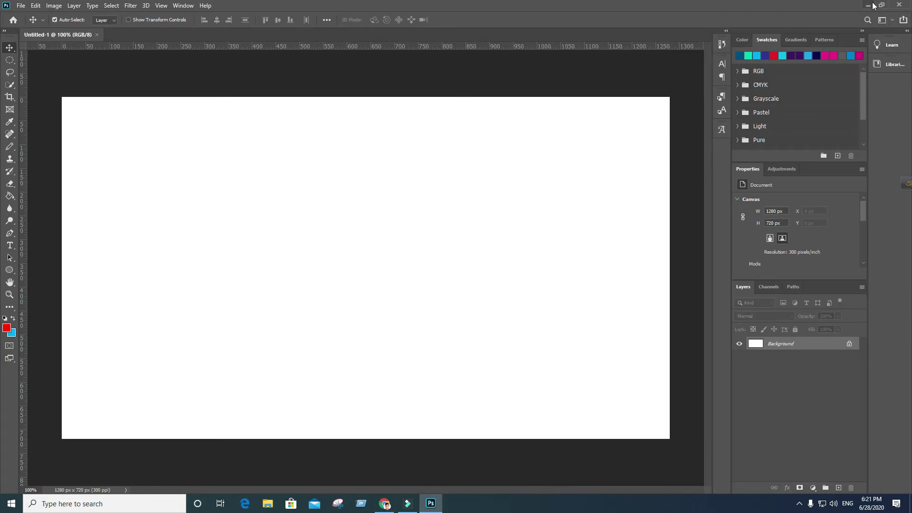
pyautogui.click(899, 5)
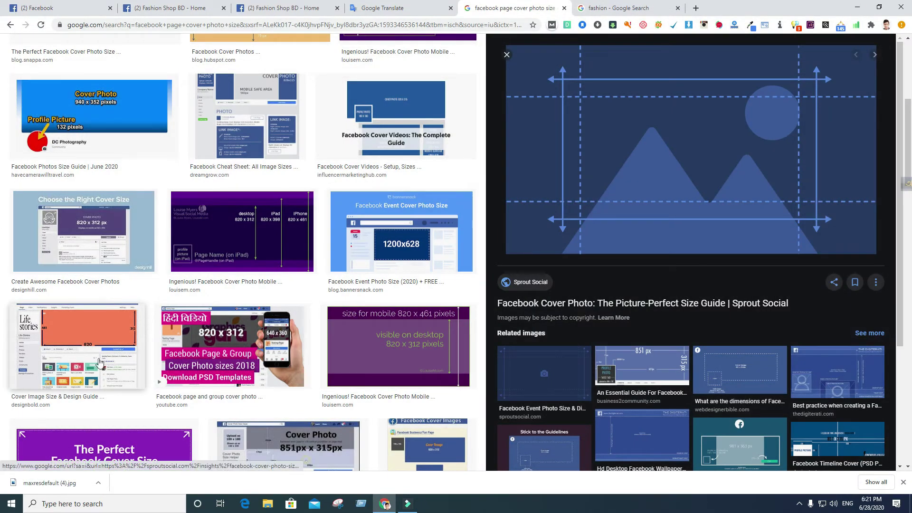
# Open canva.com in place of the cover size image results and sign out of the current account
pyautogui.click(300, 27)
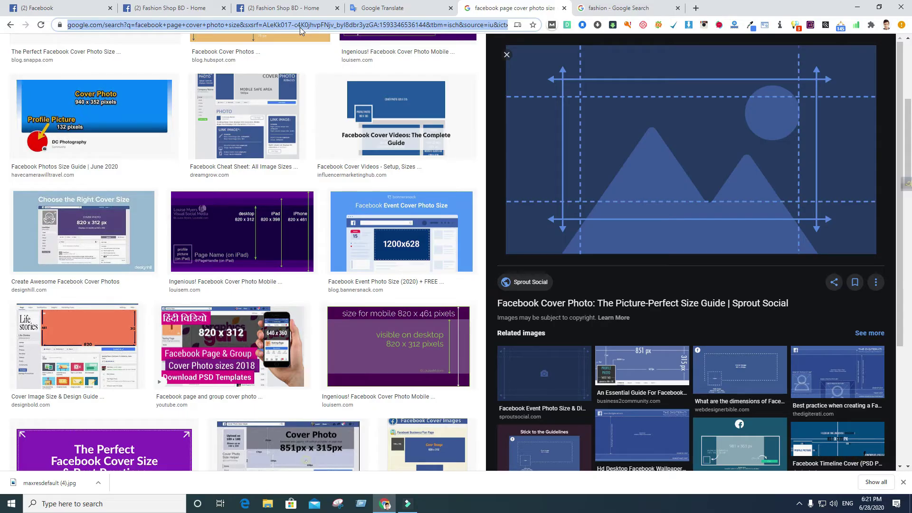
pyautogui.write('canva.com')
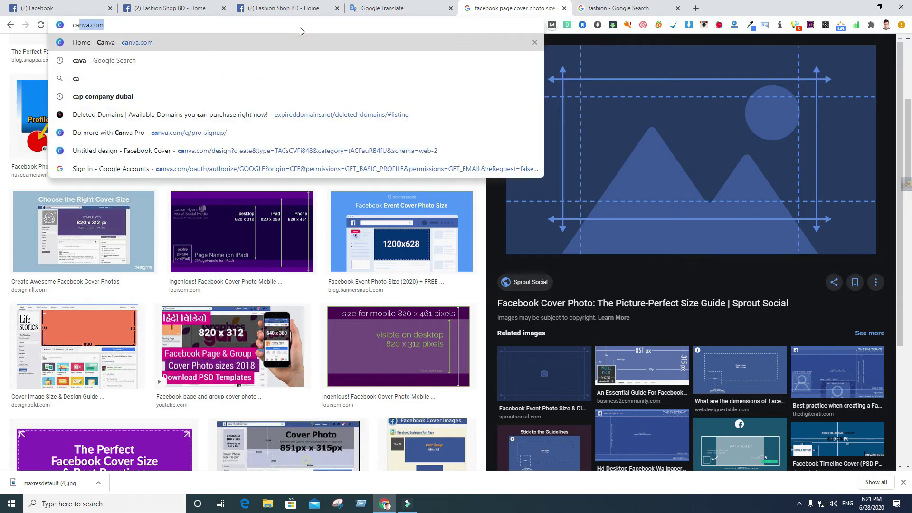
pyautogui.press('Return')
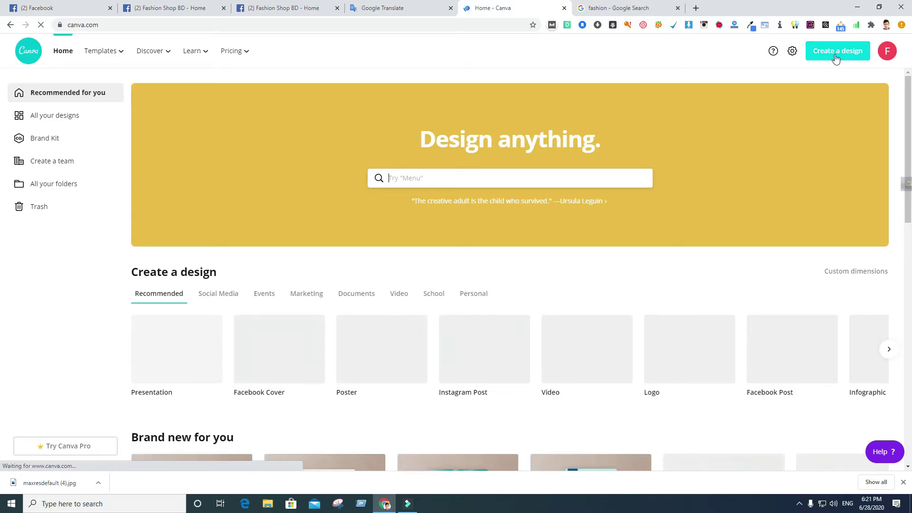
pyautogui.click(891, 56)
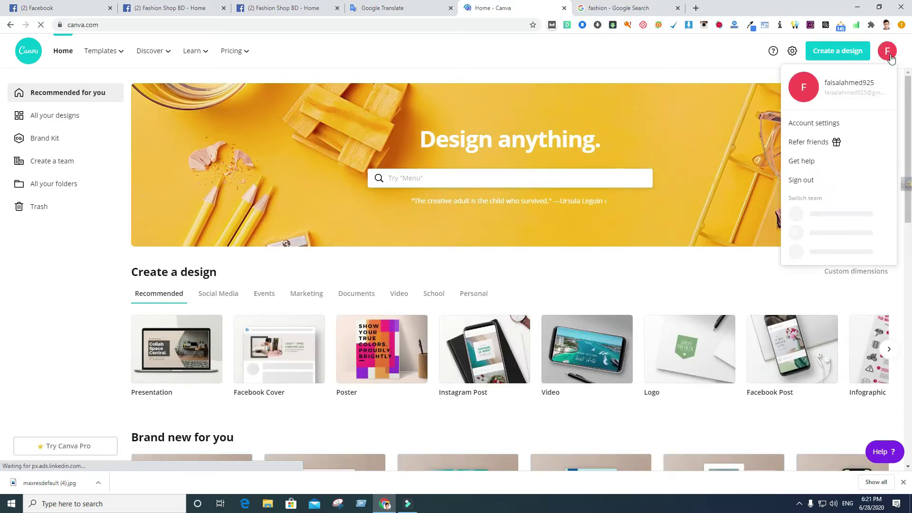
pyautogui.click(806, 180)
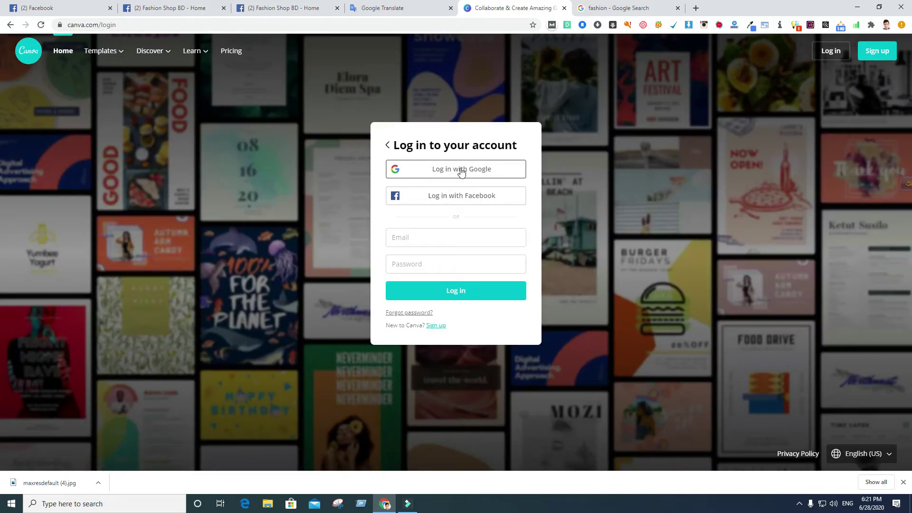
# Log in to Canva by filling in the account e-mail and the account password
pyautogui.click(420, 242)
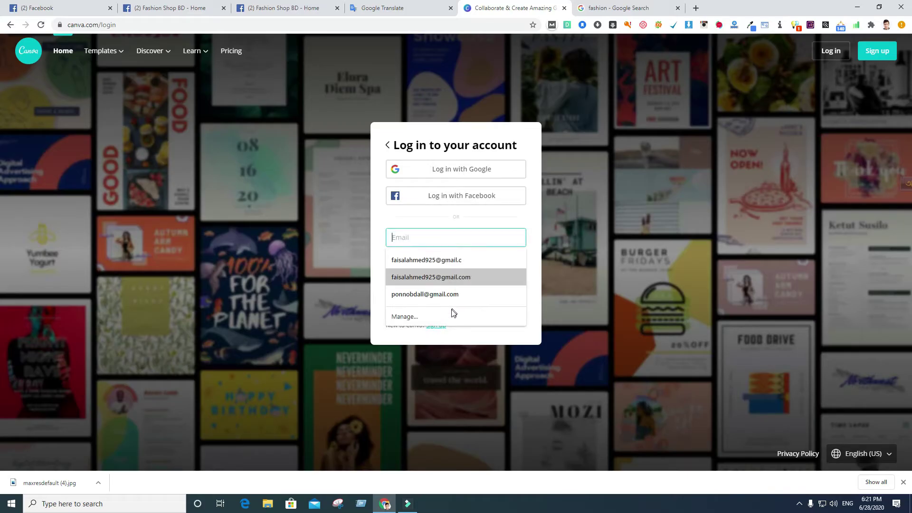
pyautogui.click(437, 281)
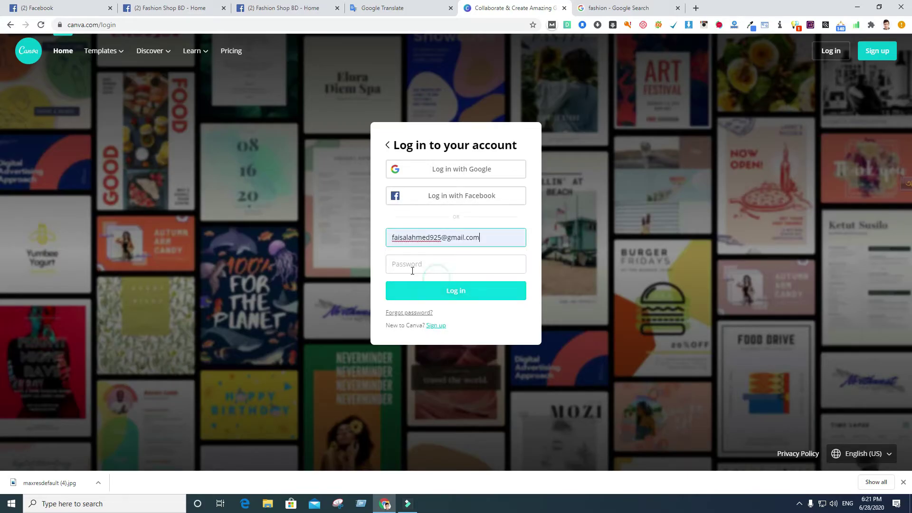
pyautogui.click(422, 264)
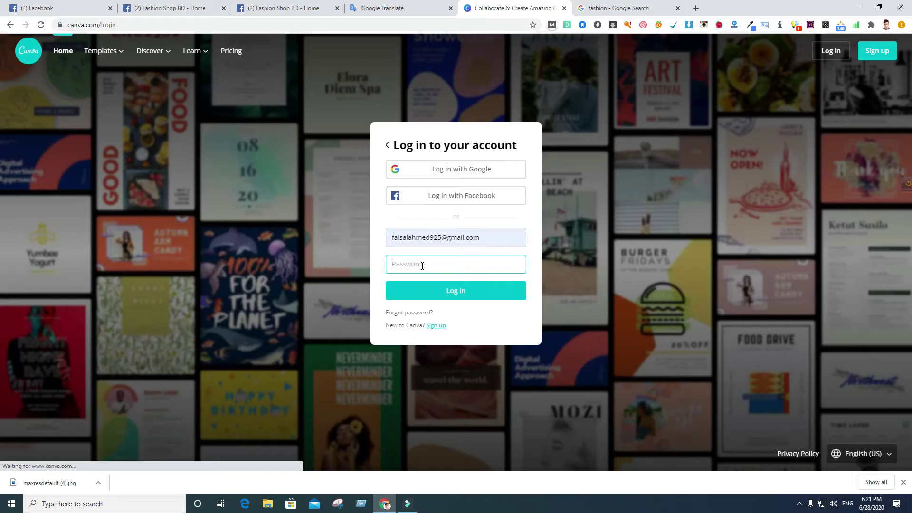
pyautogui.write('*')
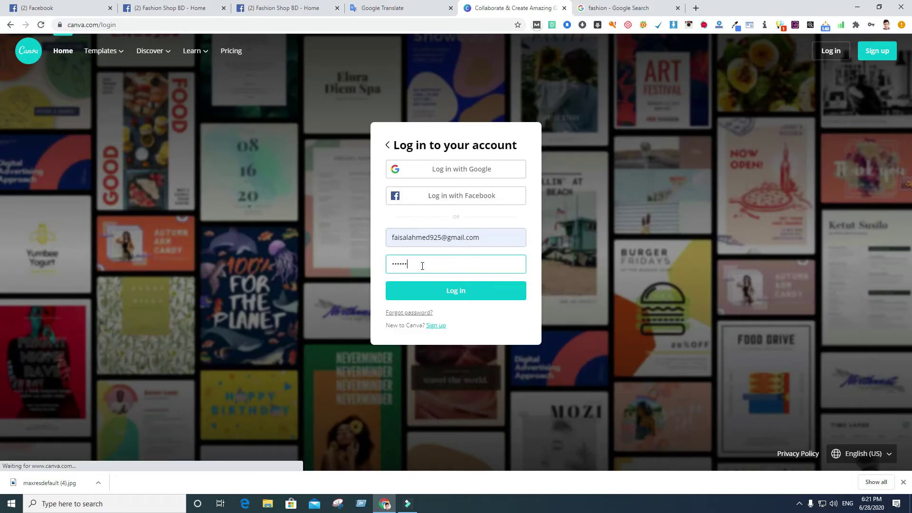
pyautogui.click(446, 293)
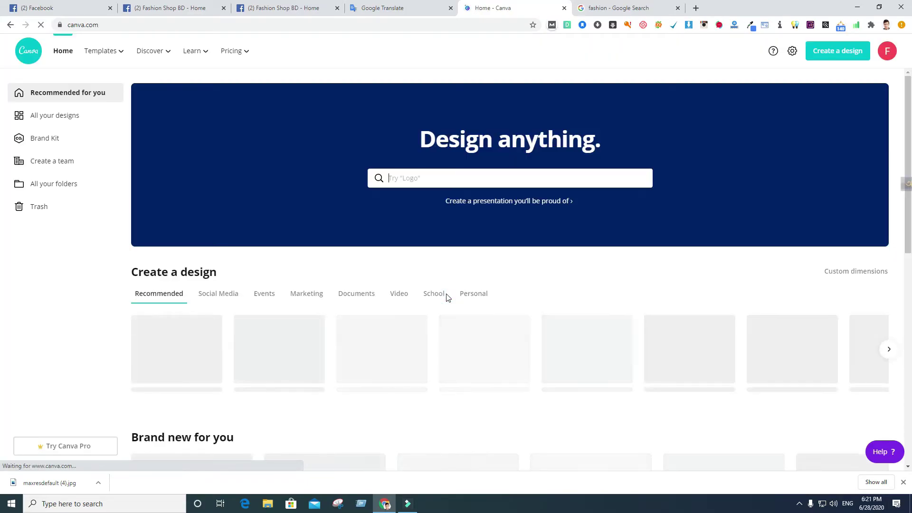
# Create a new blank design of the Facebook Cover type
pyautogui.click(838, 51)
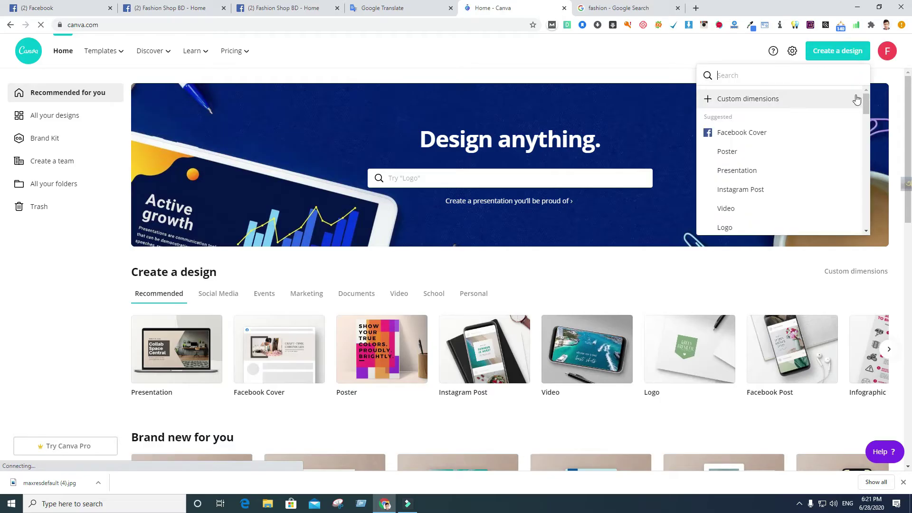
pyautogui.click(756, 136)
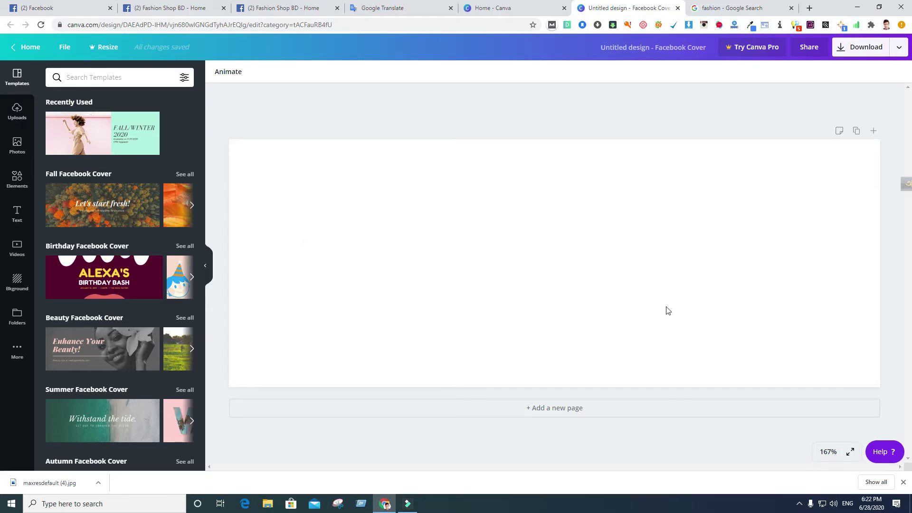
# Look over the additional Canva apps and integrations and the design's further sharing options, and return to the templates
pyautogui.click(17, 351)
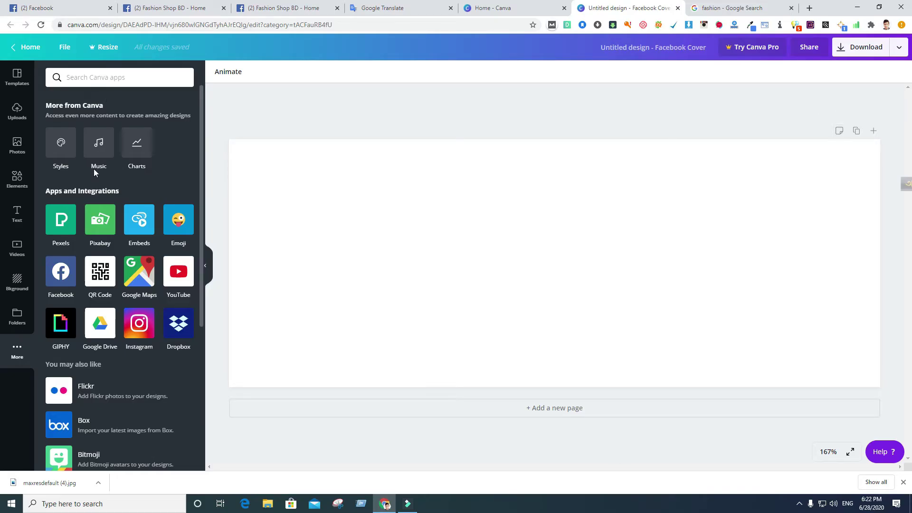
pyautogui.scroll(-4, 127, 453)
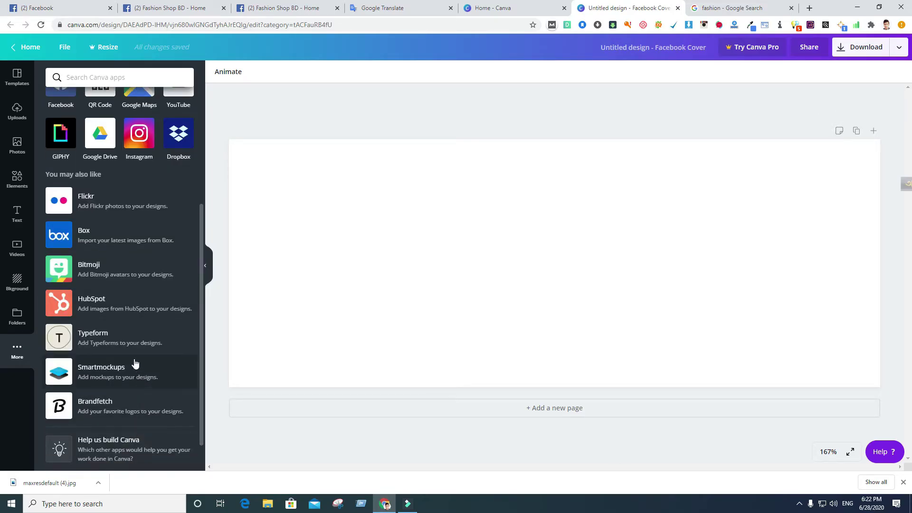
pyautogui.scroll(4, 134, 361)
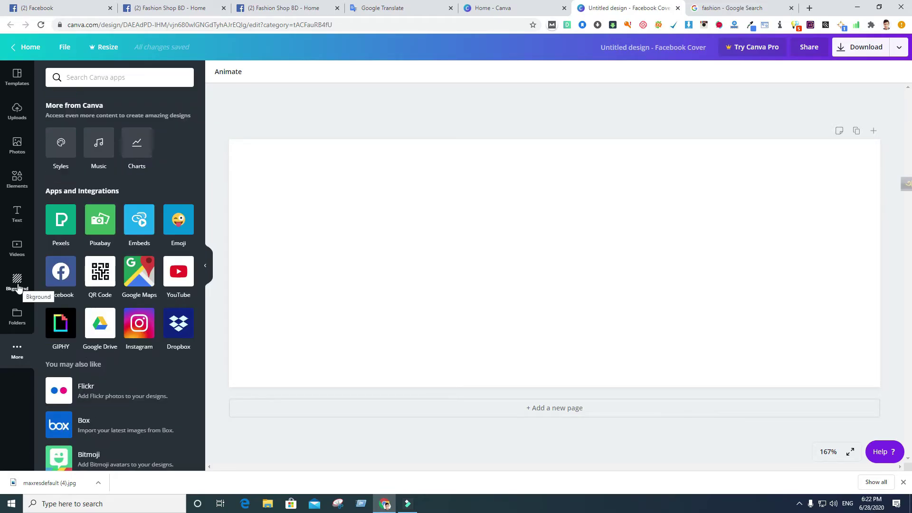
pyautogui.click(893, 49)
pyautogui.click(638, 99)
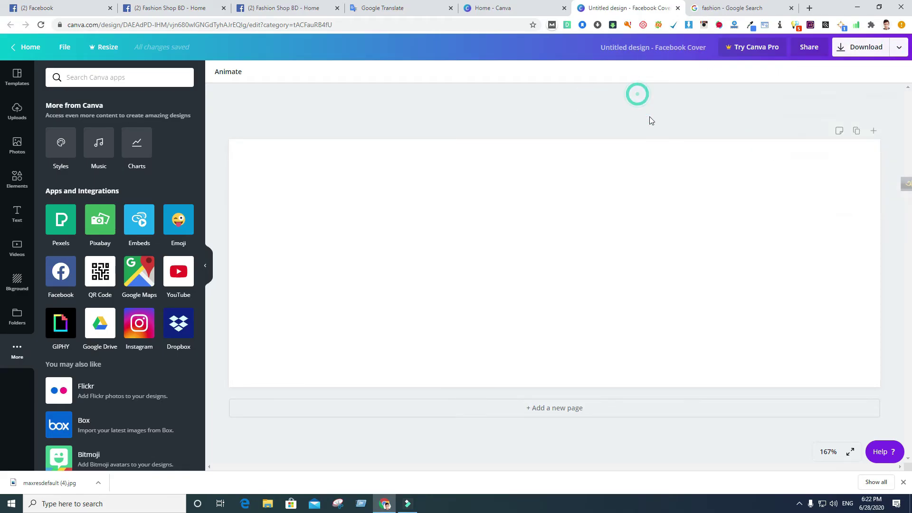
pyautogui.click(18, 75)
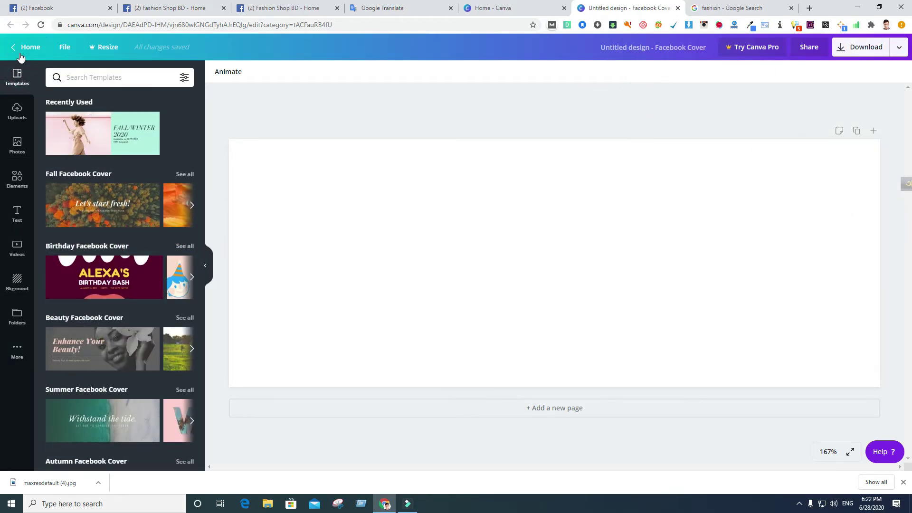
# Return to the Canva home page and create a new design with custom dimensions of 1280 × 720 px
pyautogui.click(21, 47)
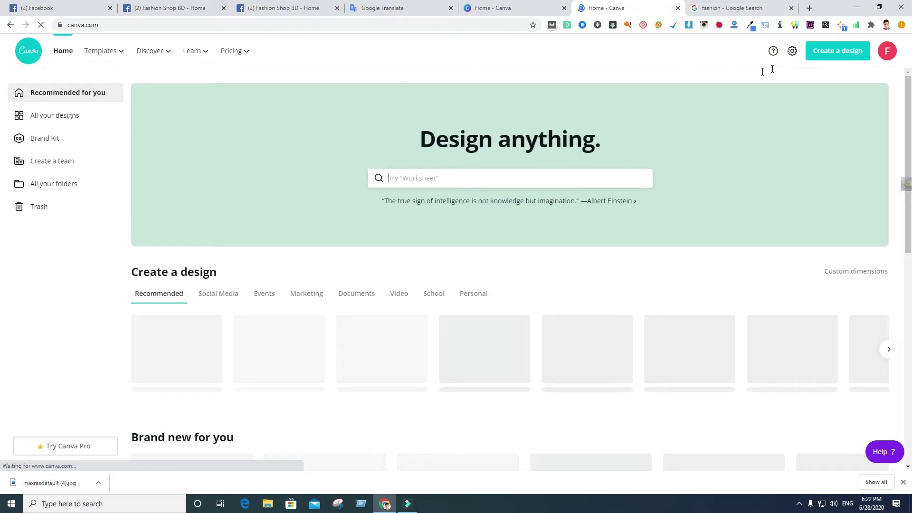
pyautogui.click(823, 58)
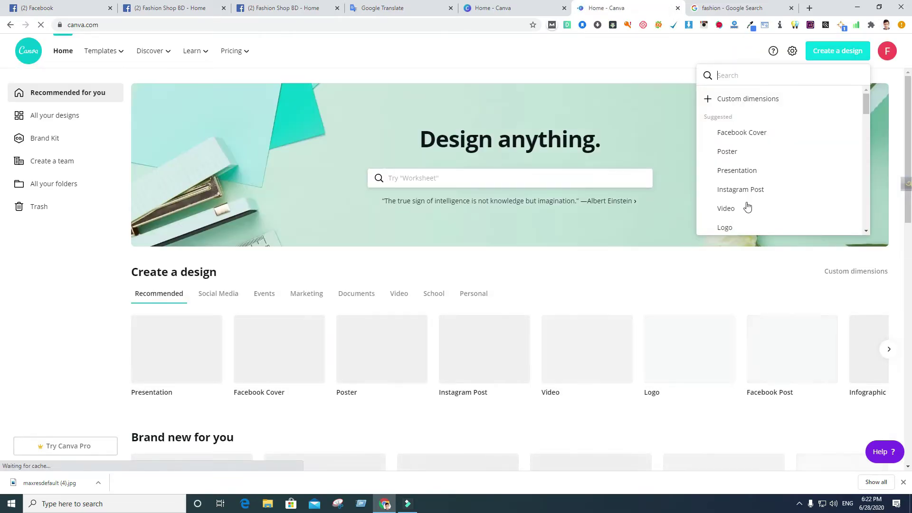
pyautogui.click(751, 98)
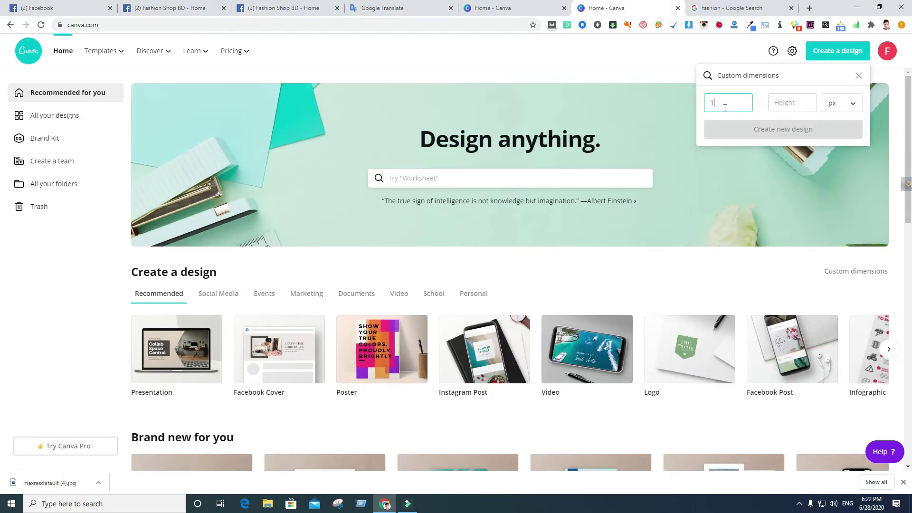
pyautogui.click(803, 105)
pyautogui.write('720')
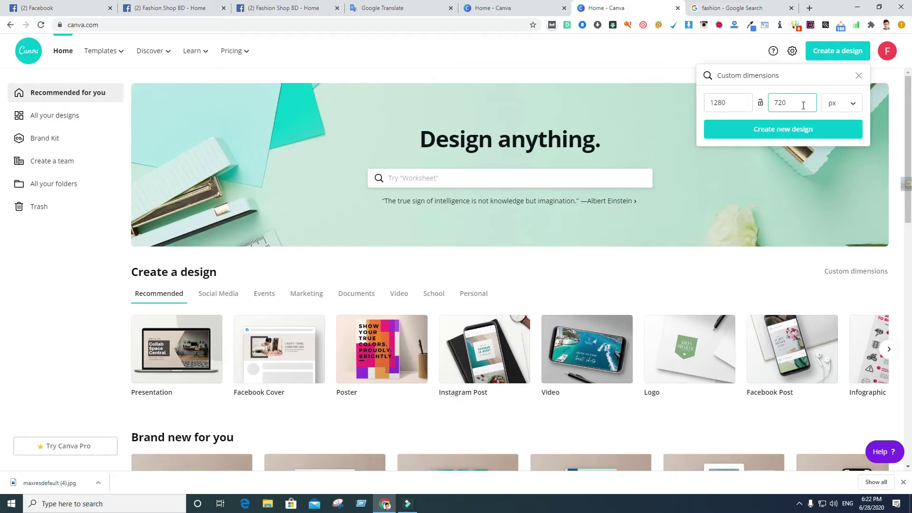
pyautogui.press('Return')
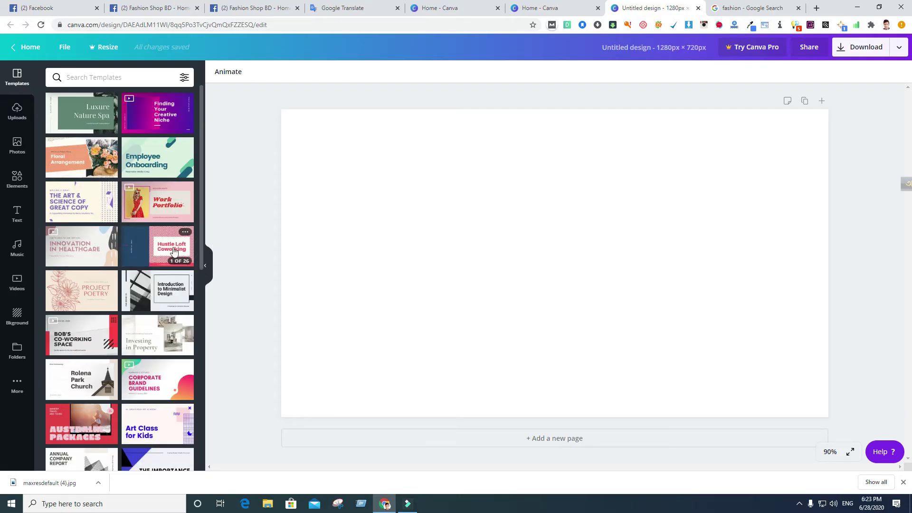
# Apply the Work Portfolio page of the Pink and Red Work Portfolio Presentation template and delete the woman's photo from it
pyautogui.click(158, 212)
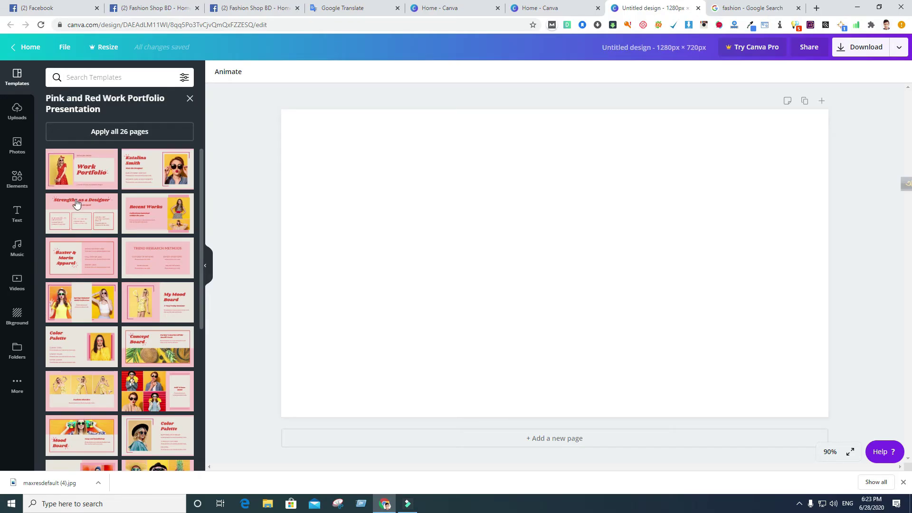
pyautogui.click(77, 178)
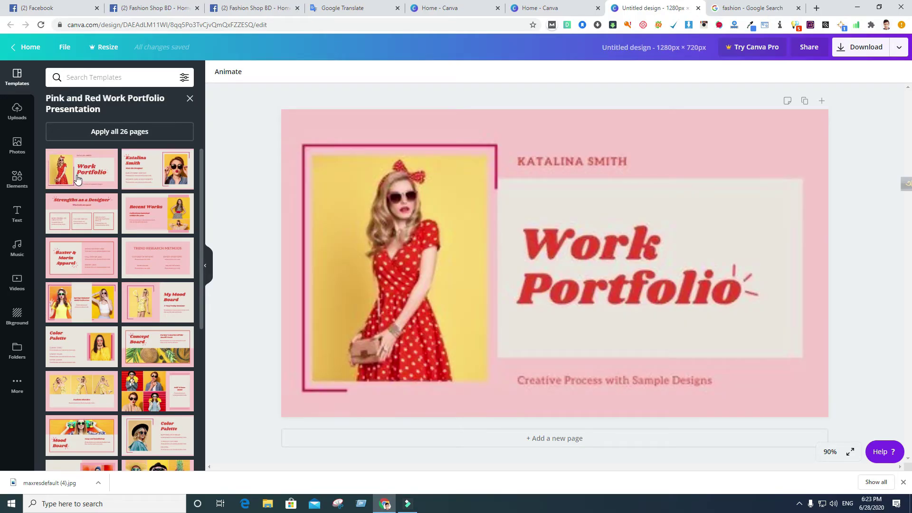
pyautogui.click(422, 312)
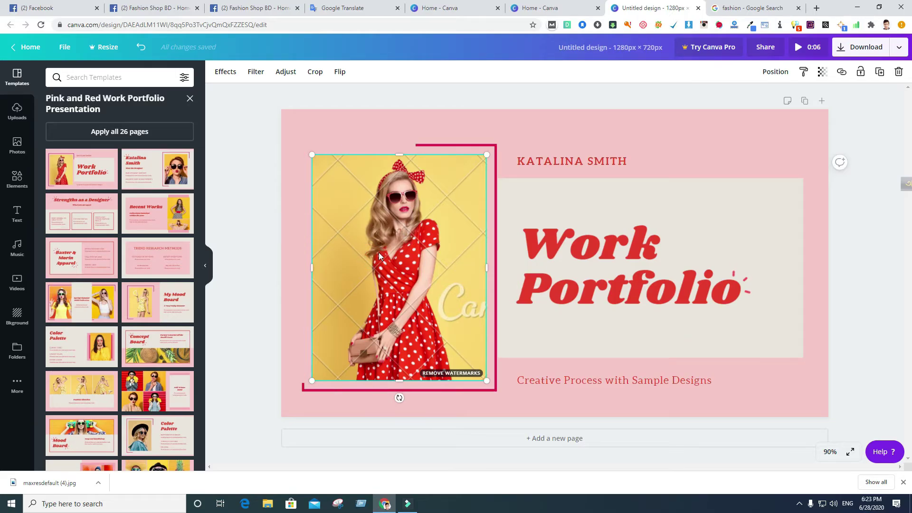
pyautogui.press('Delete')
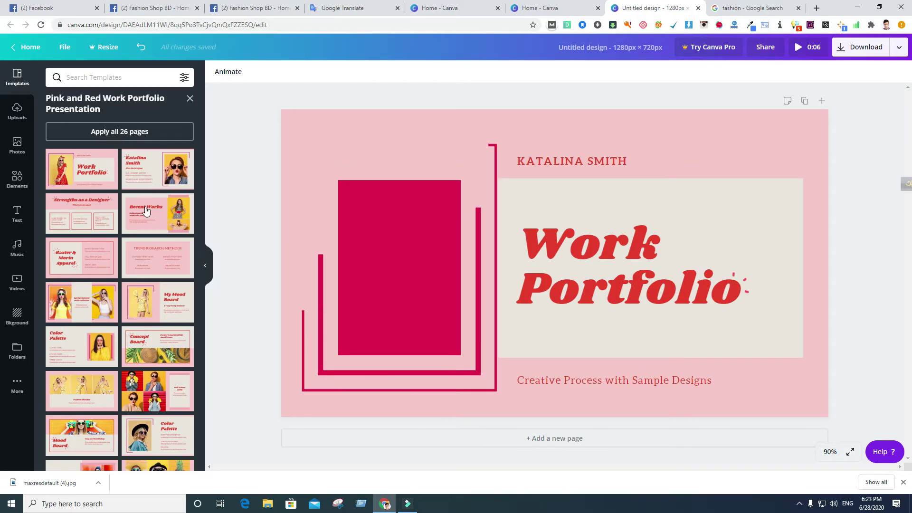
# Add a blank second page to the design and delete it again
pyautogui.scroll(-5, 145, 210)
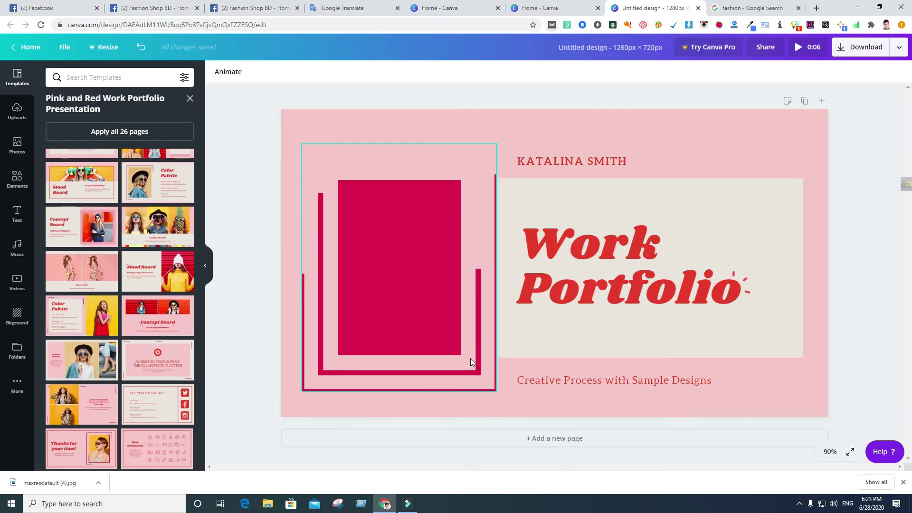
pyautogui.click(554, 437)
pyautogui.scroll(5, 528, 365)
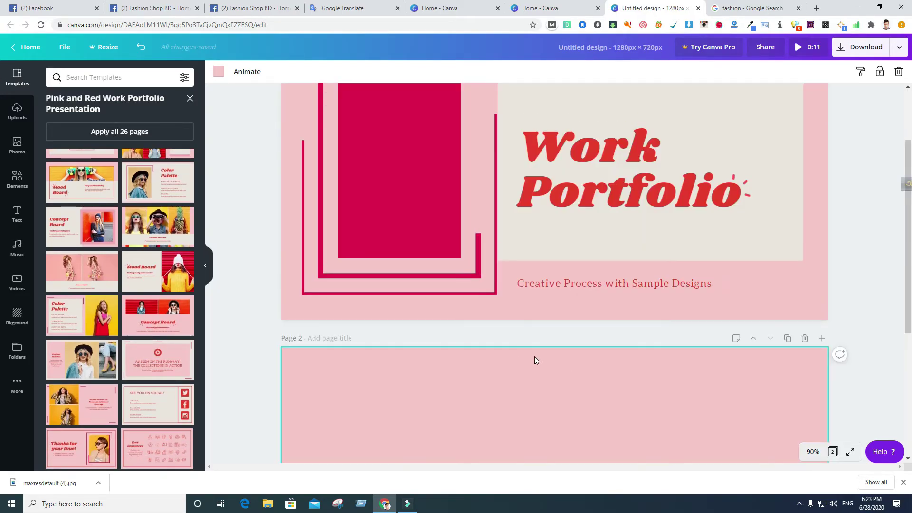
pyautogui.scroll(2, 534, 360)
pyautogui.scroll(-4, 824, 352)
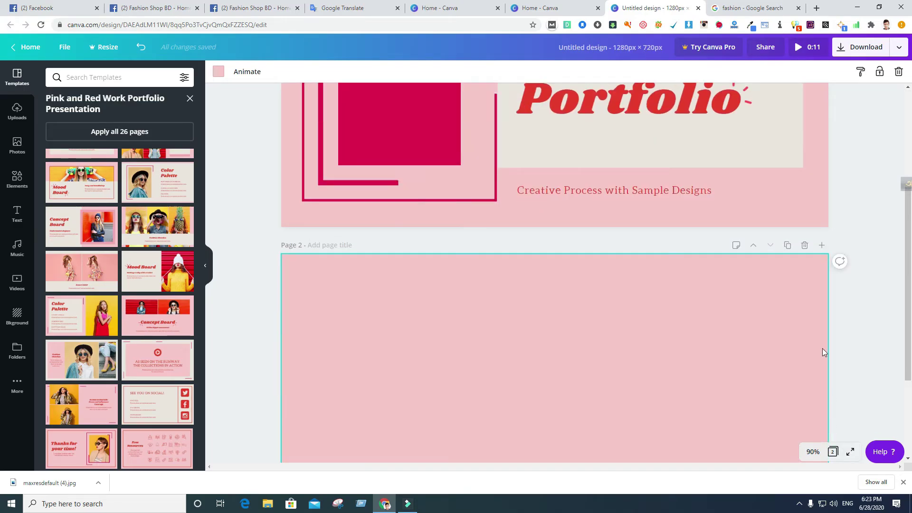
pyautogui.click(804, 244)
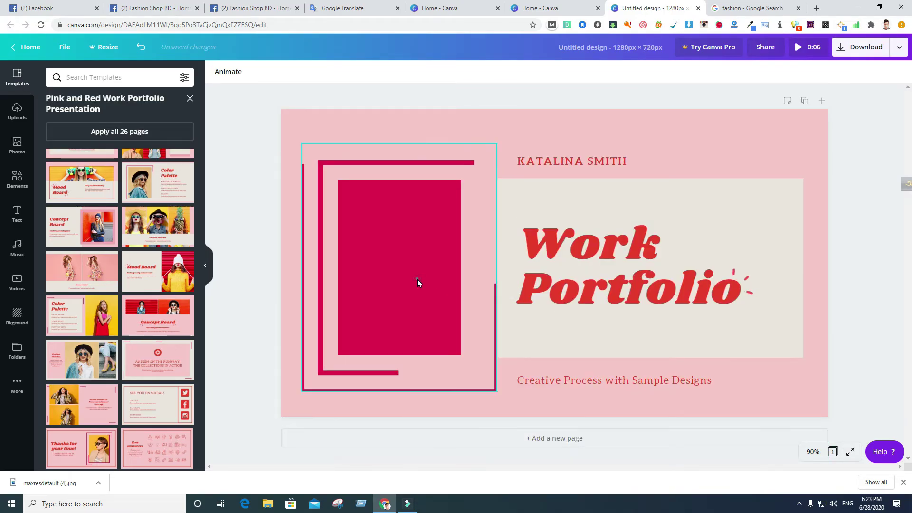
# Duplicate the crimson frame graphic beside the Work Portfolio title and delete the copy
pyautogui.click(417, 283)
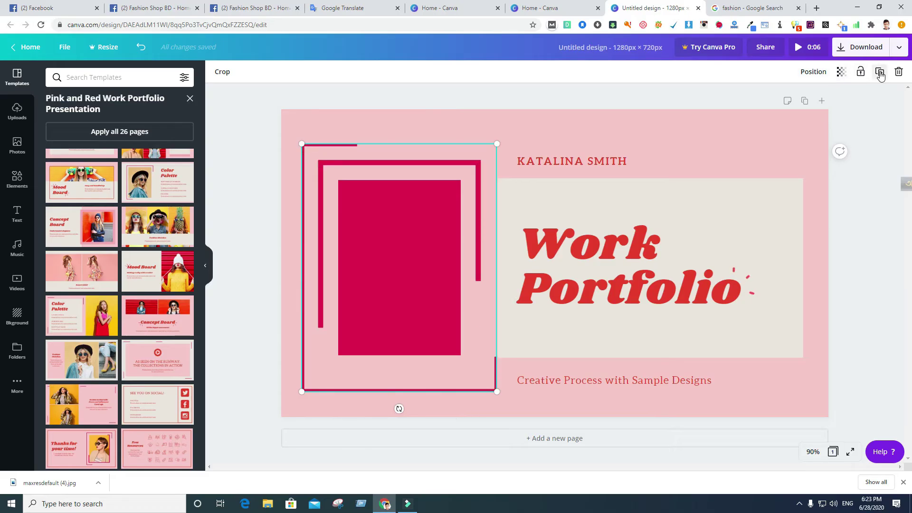
pyautogui.click(879, 73)
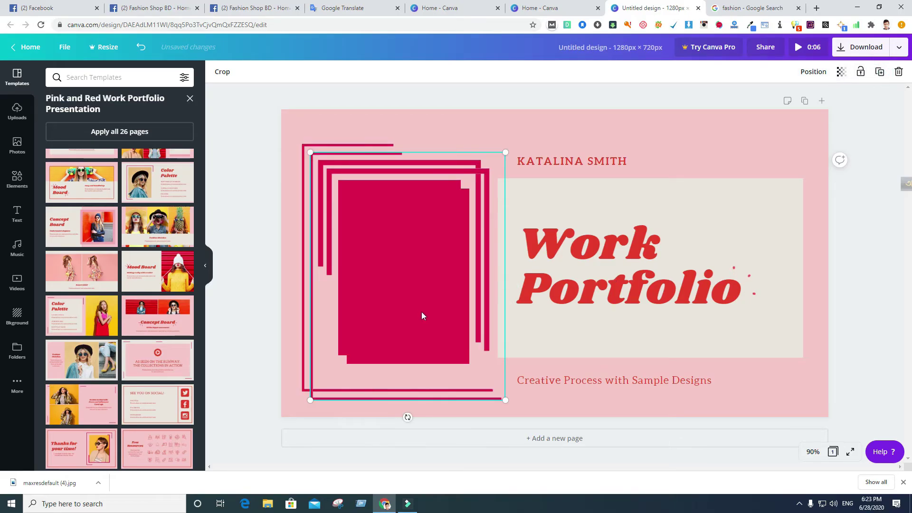
pyautogui.press('Delete')
# Upload the shallow-focus-photography-of-assorted-color-clothes-hanged-1078958 image from the Downloads folder to the Canva uploads
pyautogui.click(399, 316)
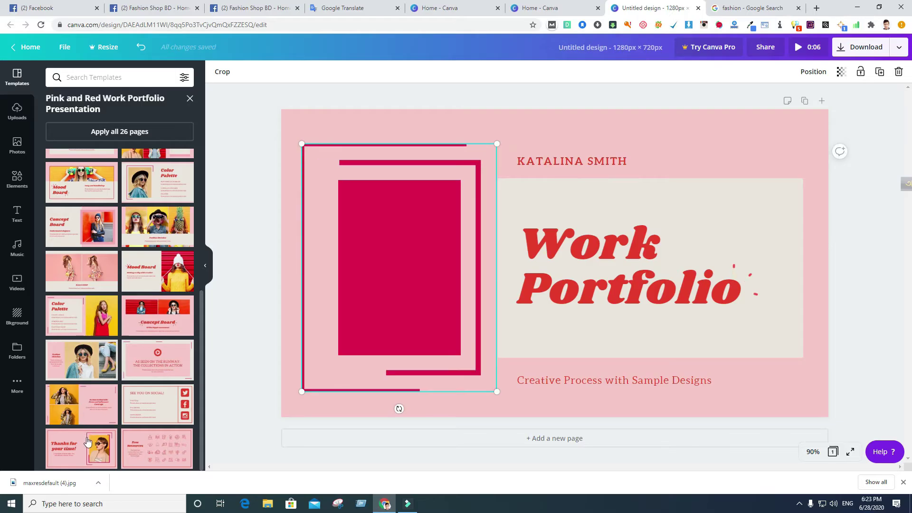
pyautogui.scroll(5, 87, 442)
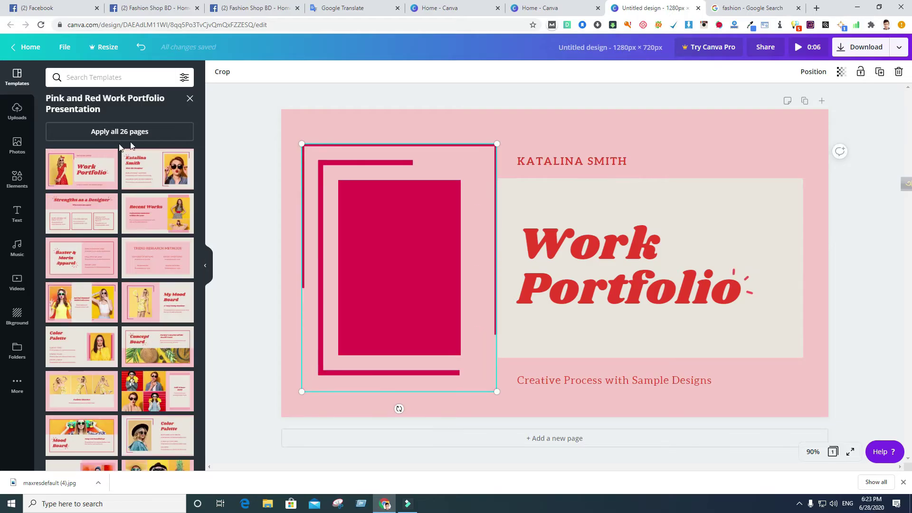
pyautogui.click(16, 117)
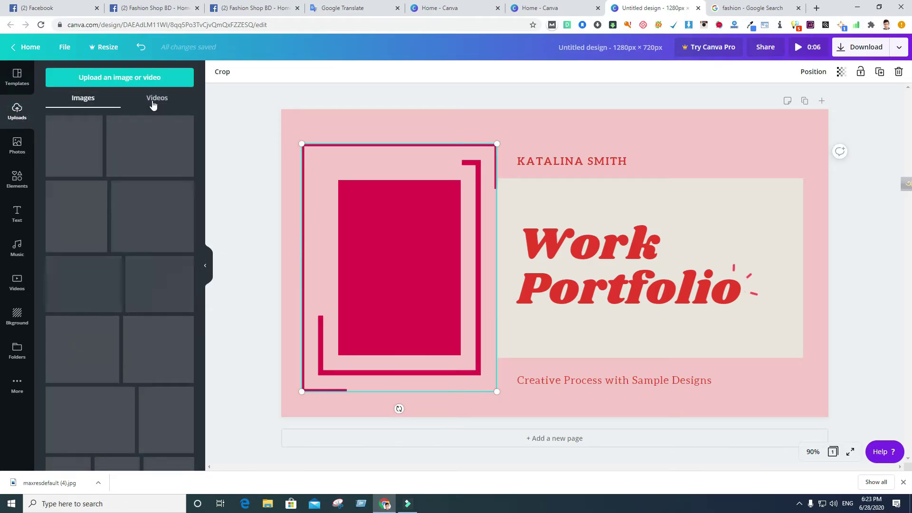
pyautogui.click(118, 79)
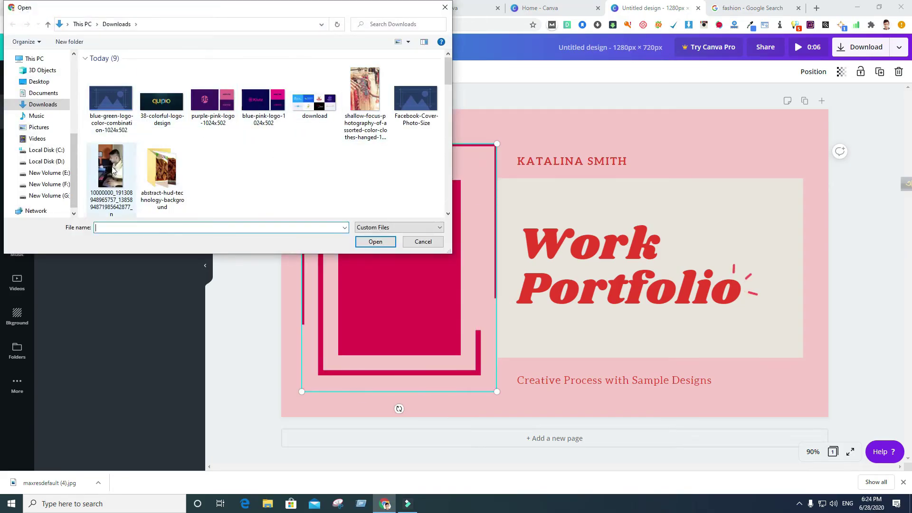
pyautogui.click(365, 93)
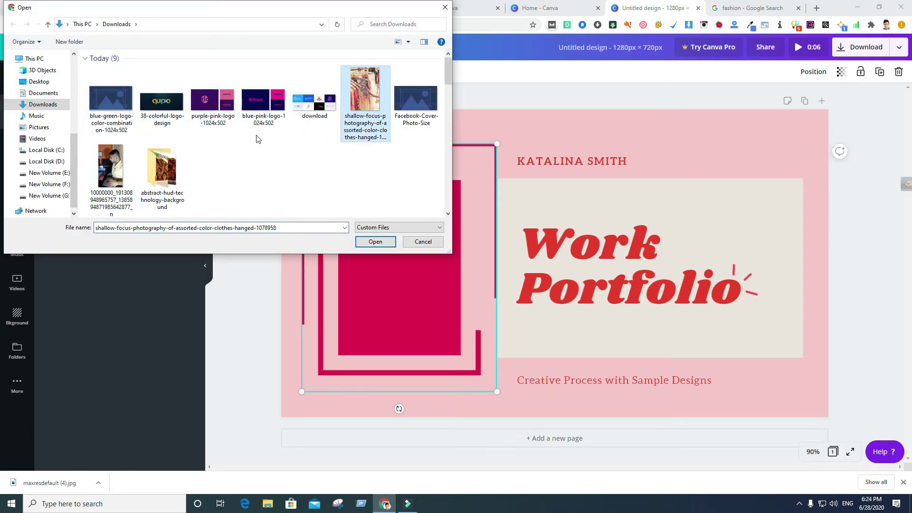
pyautogui.click(389, 242)
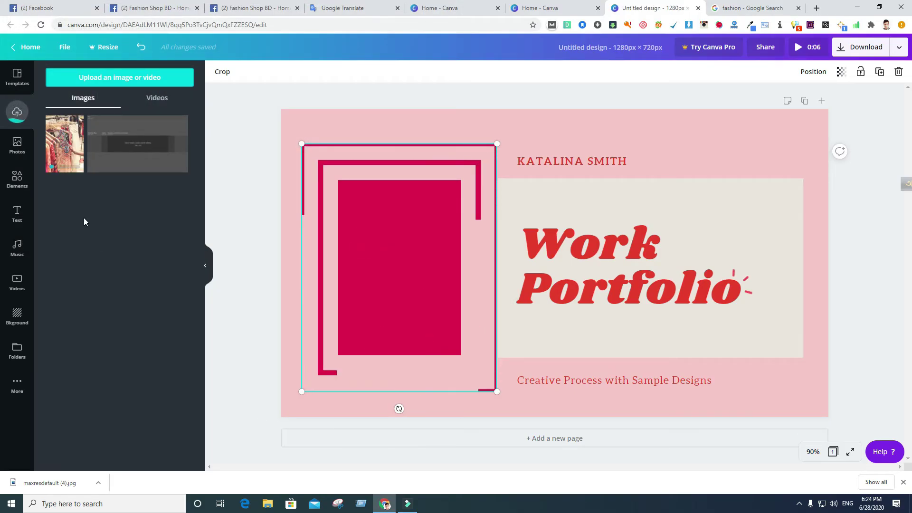
# Place the uploaded clothes-rack photo over the solid crimson rectangle and enlarge it to nearly fill the outer crimson frame
pyautogui.moveTo(62, 154); pyautogui.dragTo(332, 188)
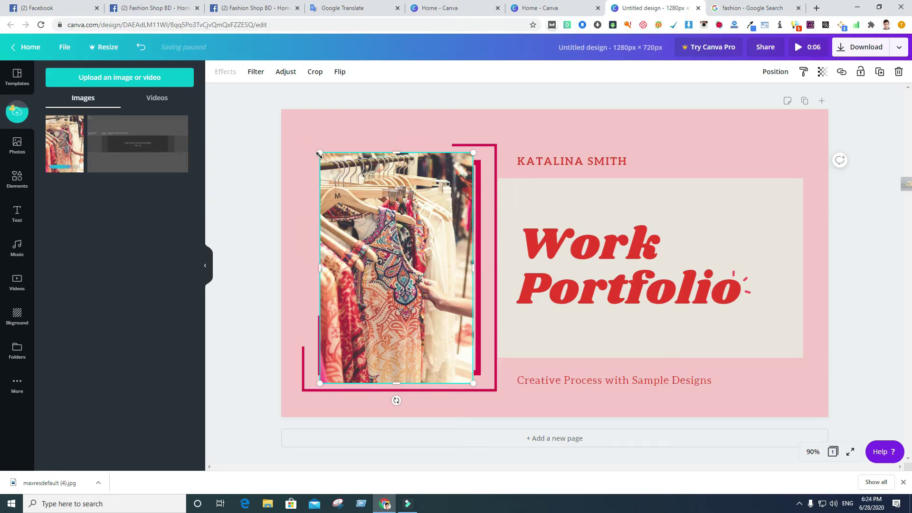
pyautogui.moveTo(319, 154); pyautogui.dragTo(316, 154)
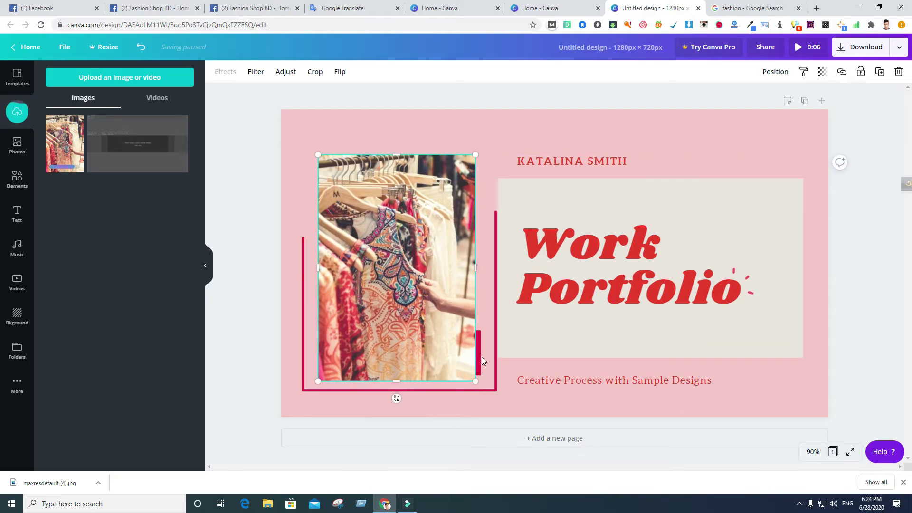
pyautogui.moveTo(475, 381); pyautogui.dragTo(483, 384)
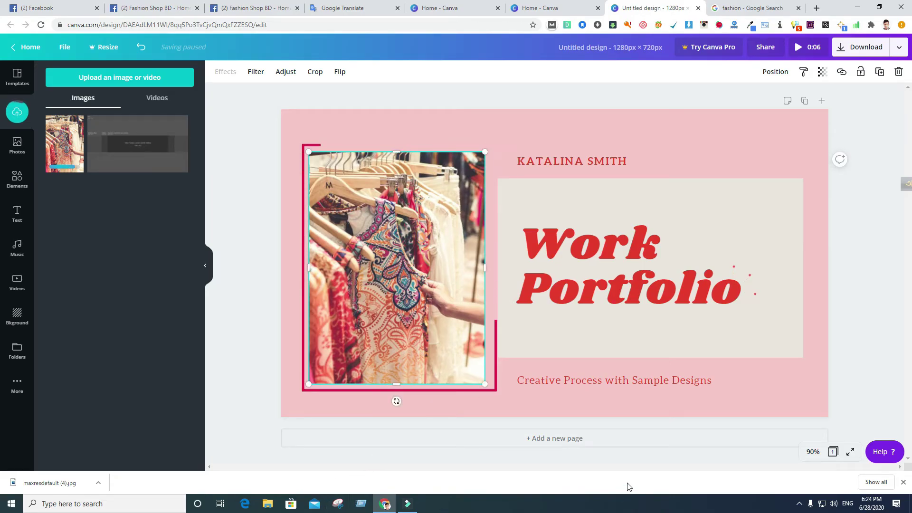
pyautogui.click(661, 411)
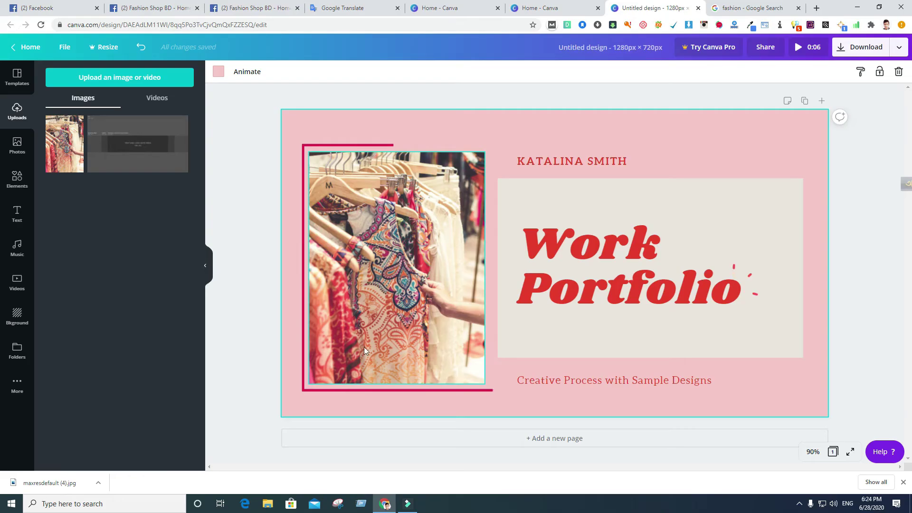
# Replace the placeholder name above the Work Portfolio title with FASHION SHOP BD
pyautogui.click(573, 162)
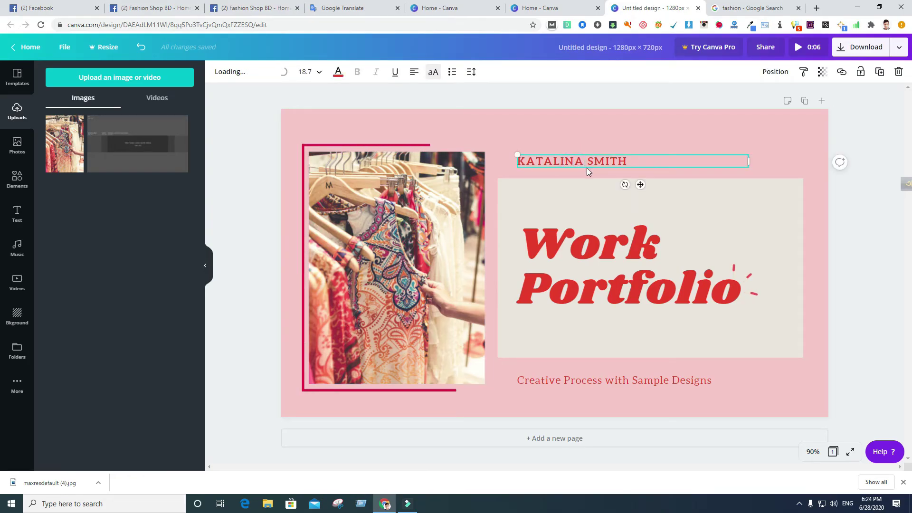
pyautogui.moveTo(587, 164); pyautogui.dragTo(624, 163)
pyautogui.click(634, 159)
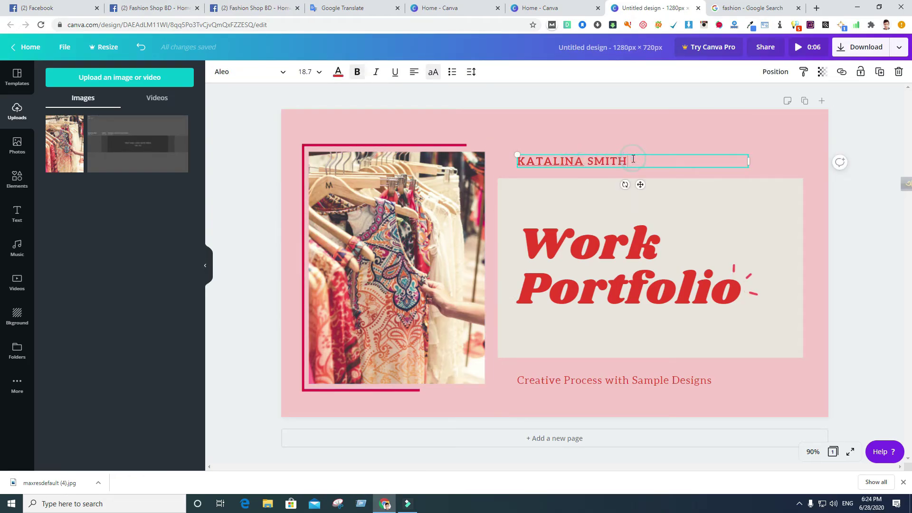
pyautogui.press('BackSpace')
pyautogui.press('BackSpace')
pyautogui.press('BackSpace')
pyautogui.press('BackSpace')
pyautogui.press('BackSpace')
pyautogui.press('BackSpace')
pyautogui.press('BackSpace')
pyautogui.press('BackSpace')
pyautogui.press('BackSpace')
pyautogui.press('BackSpace')
pyautogui.press('BackSpace')
pyautogui.press('BackSpace')
pyautogui.press('BackSpace')
pyautogui.write('FASHION SHOP BD')
pyautogui.click(632, 267)
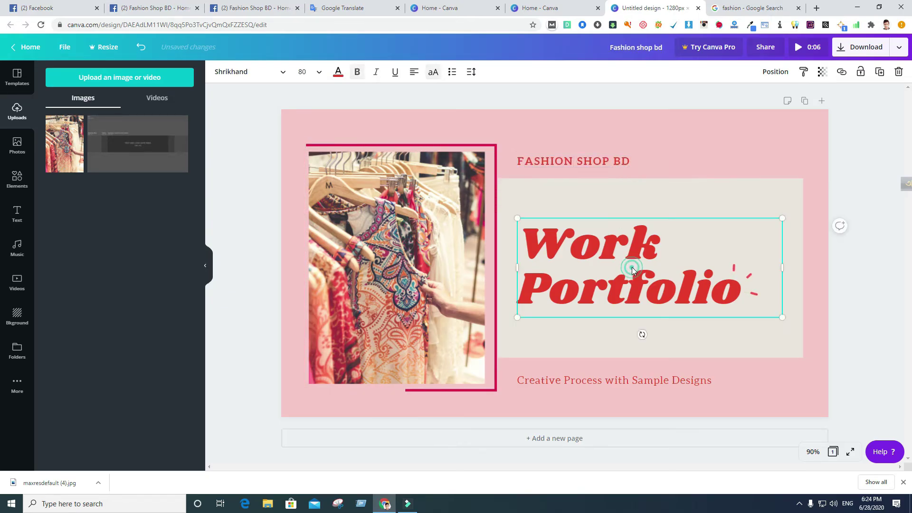
pyautogui.doubleClick(726, 290)
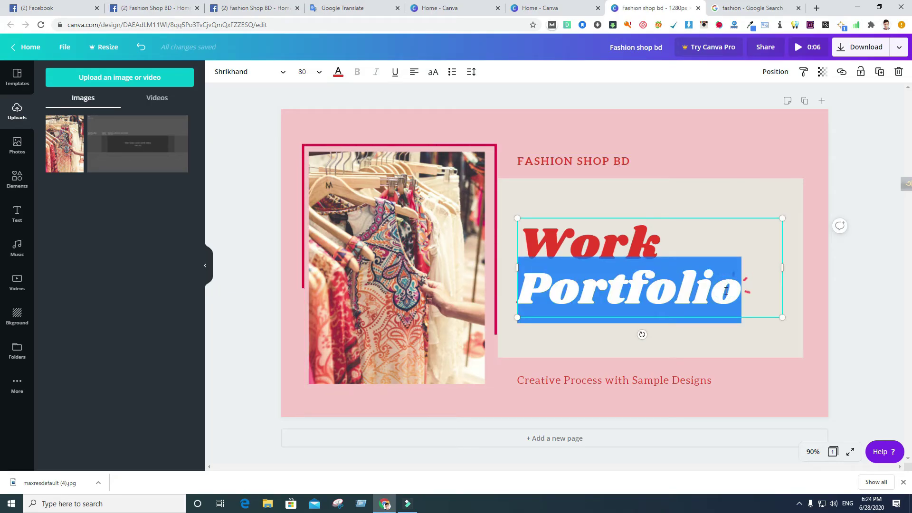
pyautogui.click(591, 382)
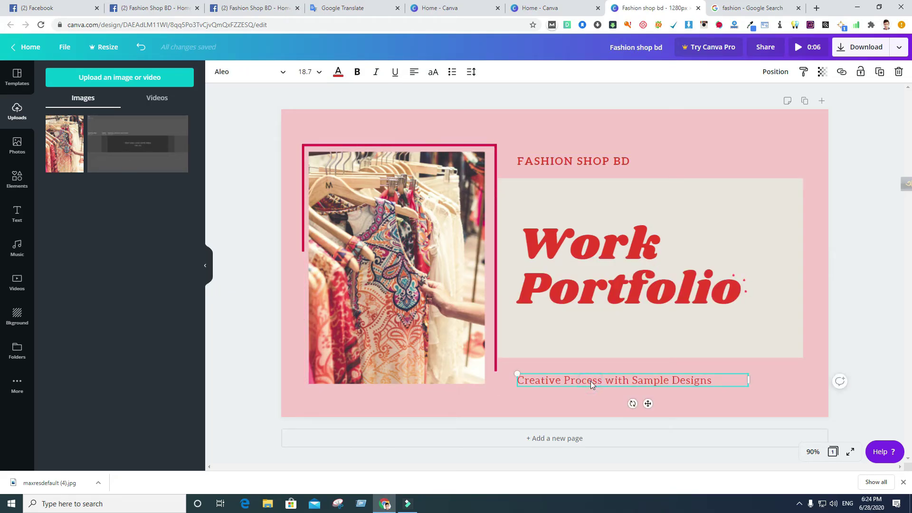
pyautogui.doubleClick(591, 381)
pyautogui.doubleClick(711, 381)
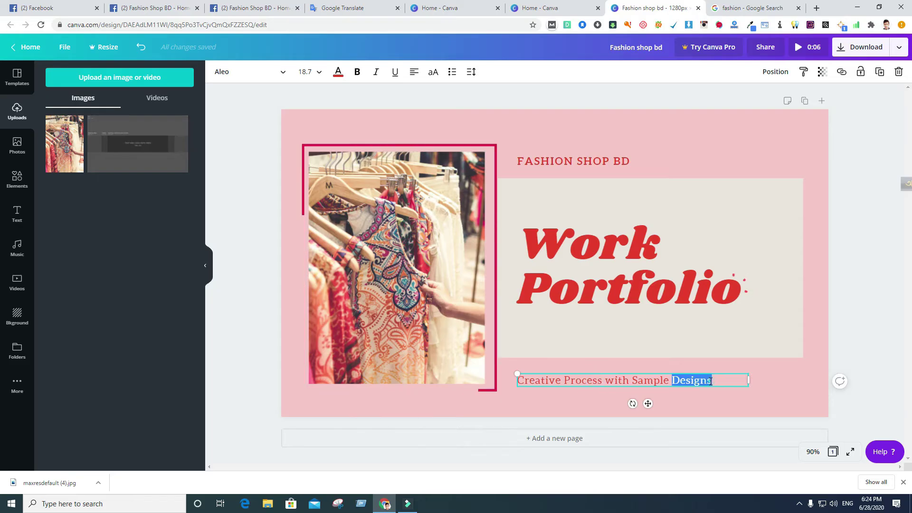
pyautogui.click(518, 380)
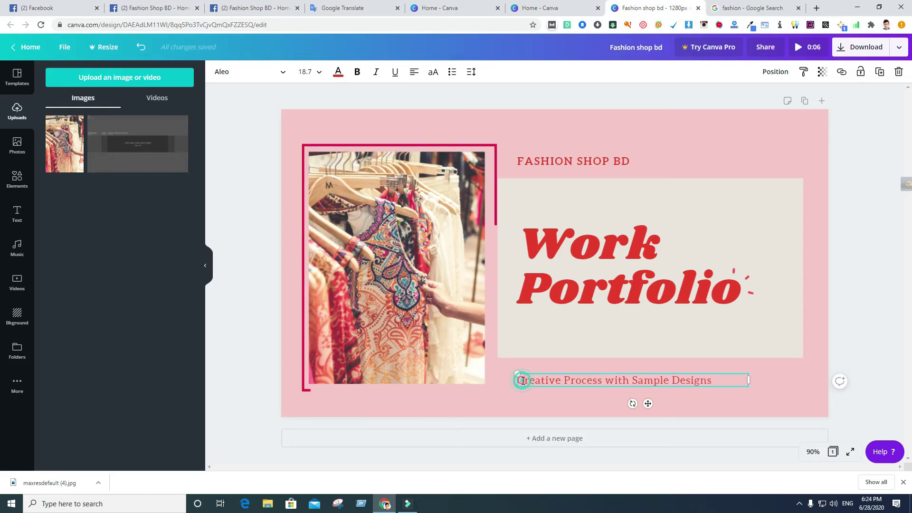
pyautogui.click(528, 406)
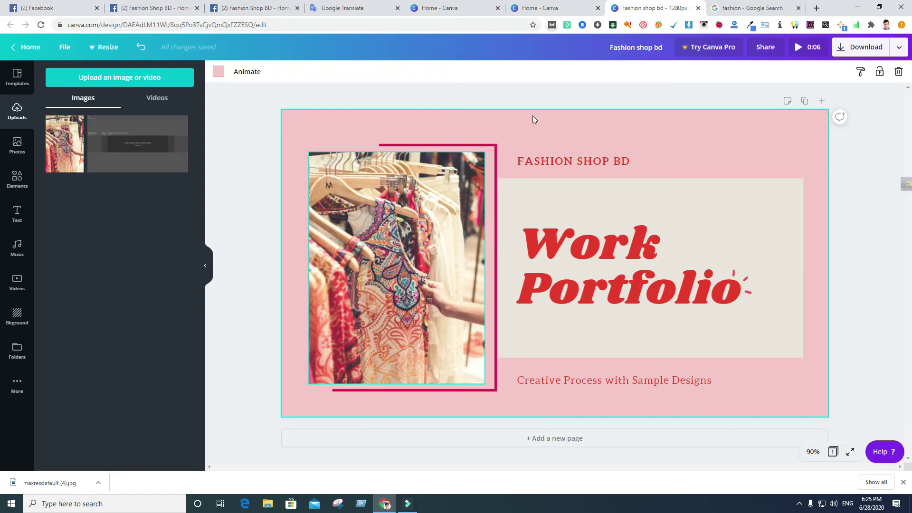
# View the download options for the design and close them without downloading
pyautogui.click(858, 52)
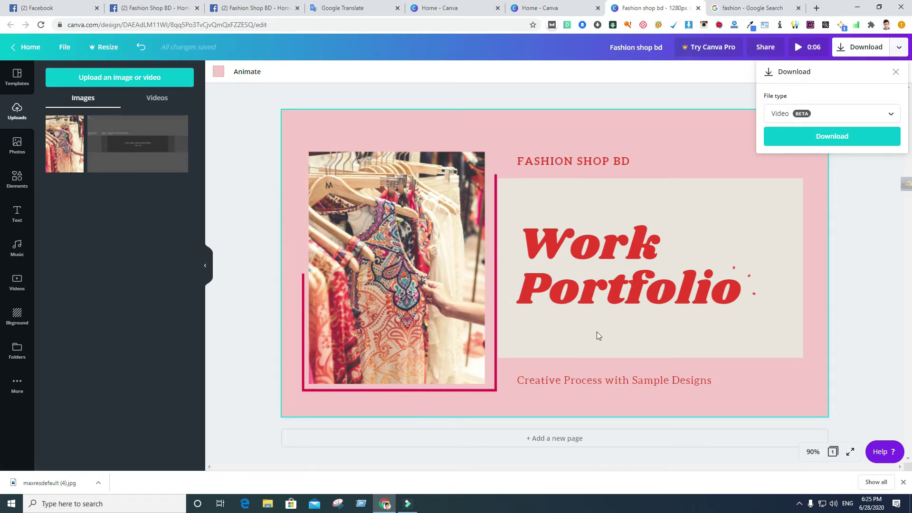
pyautogui.click(765, 406)
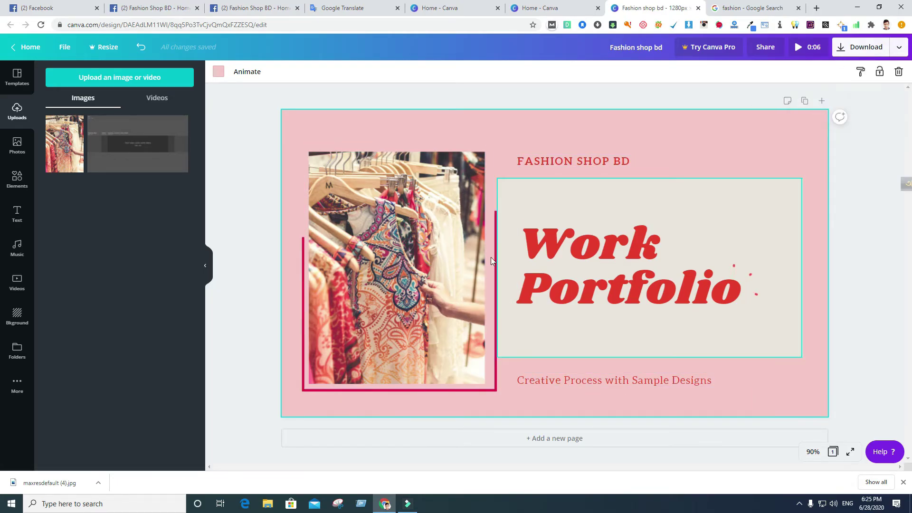
# Upload the purple-pink-logo-1024x502 image from the Downloads folder to the Canva uploads
pyautogui.click(158, 100)
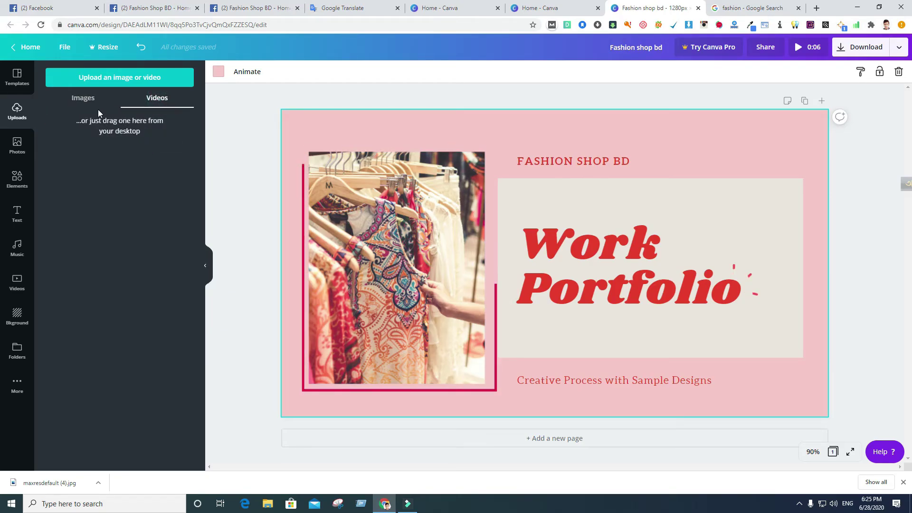
pyautogui.click(135, 77)
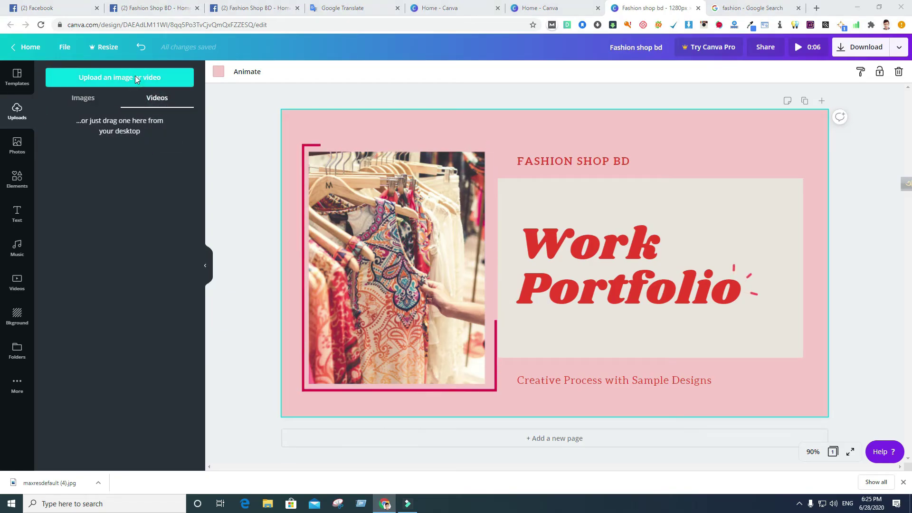
pyautogui.click(212, 98)
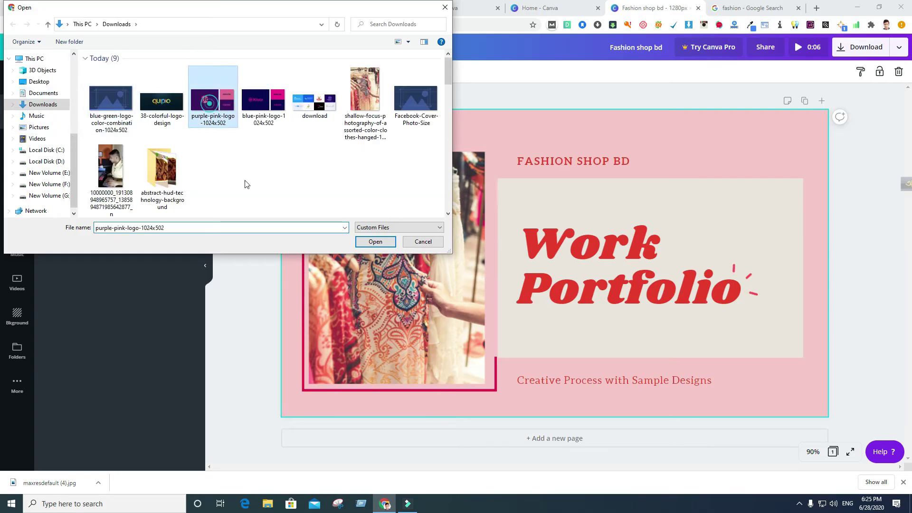
pyautogui.click(375, 242)
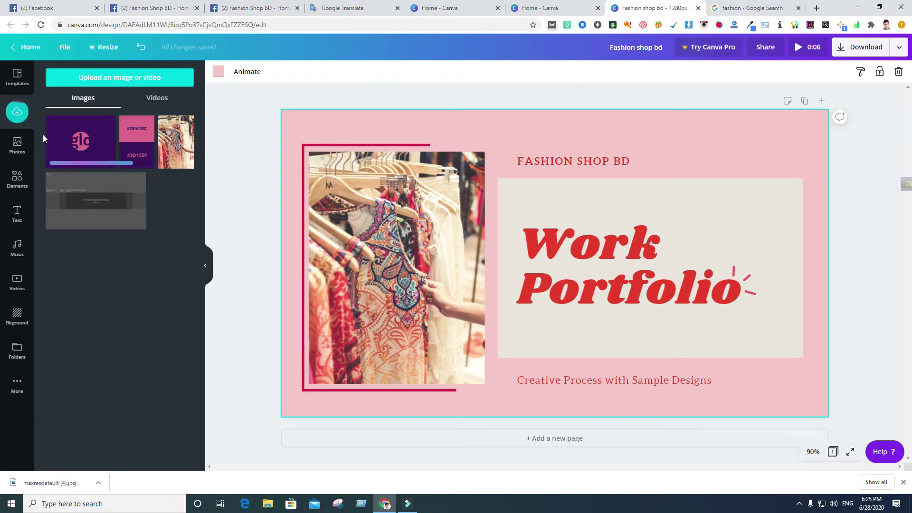
# Check the Resize feature and dismiss its Canva Pro trial offer
pyautogui.click(109, 49)
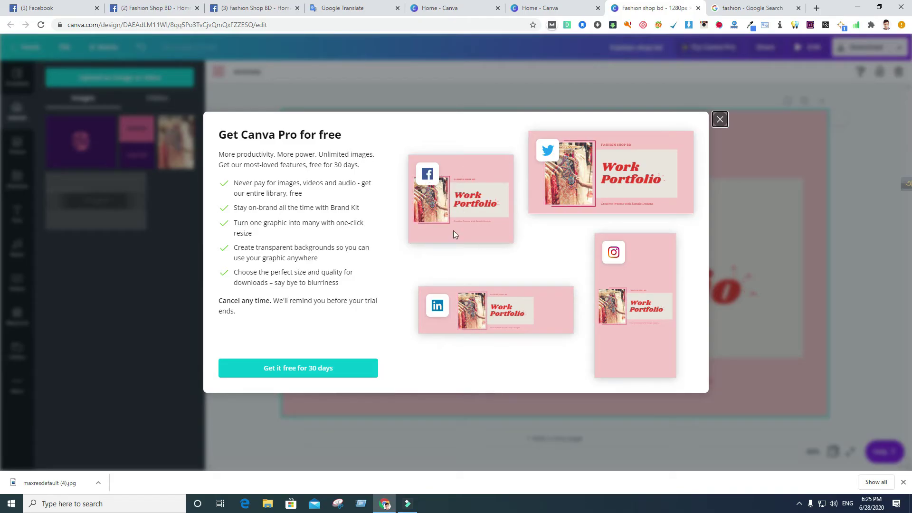
pyautogui.click(720, 120)
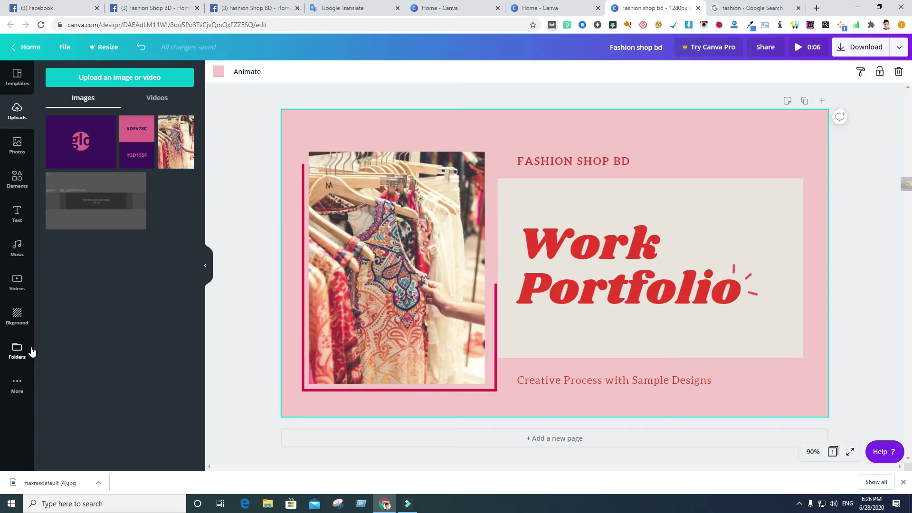
# Try the fonts Aleo, Aileron Regular, Alegreya, Anonymous Pro, Anton and Archivo Black on the Work Portfolio title, and restore Shrikhand
pyautogui.click(14, 217)
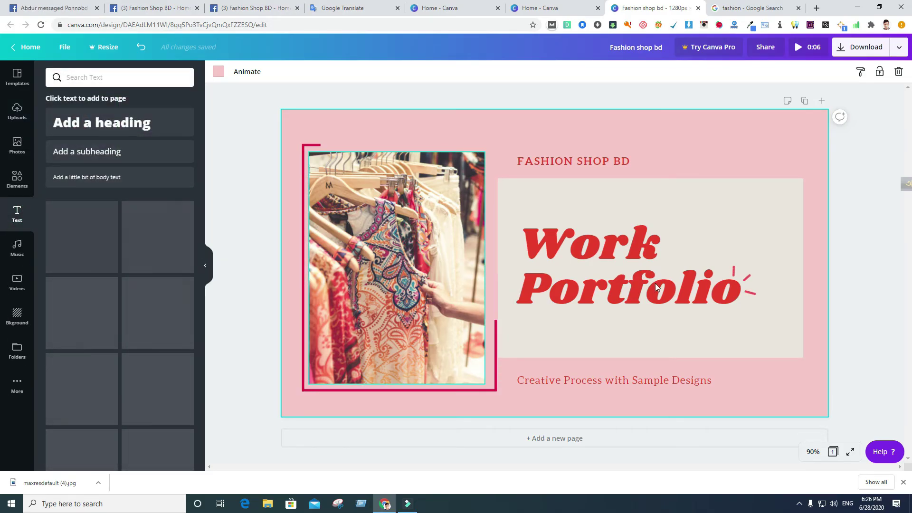
pyautogui.click(665, 285)
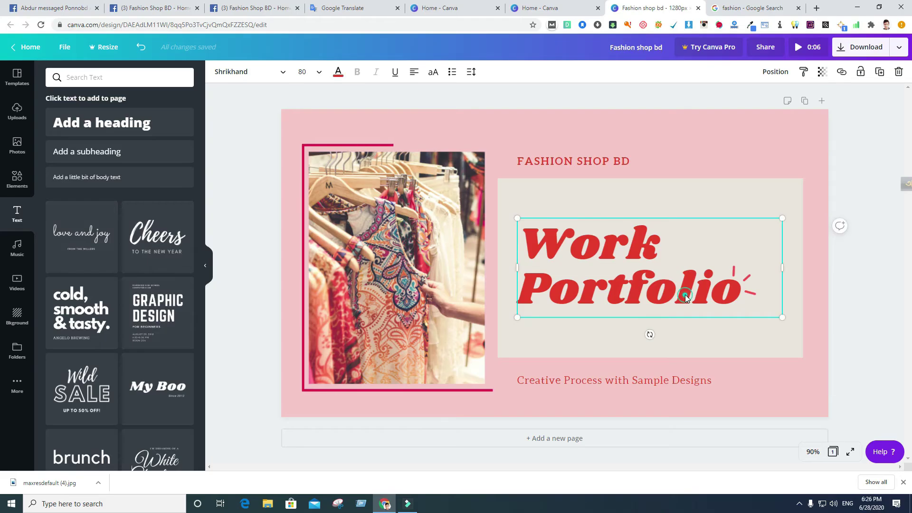
pyautogui.click(257, 71)
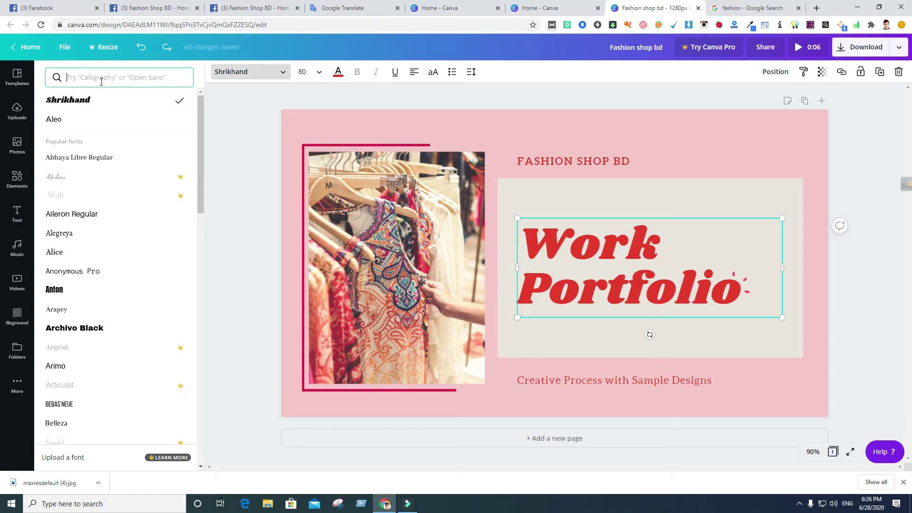
pyautogui.click(53, 124)
pyautogui.click(72, 213)
pyautogui.click(62, 242)
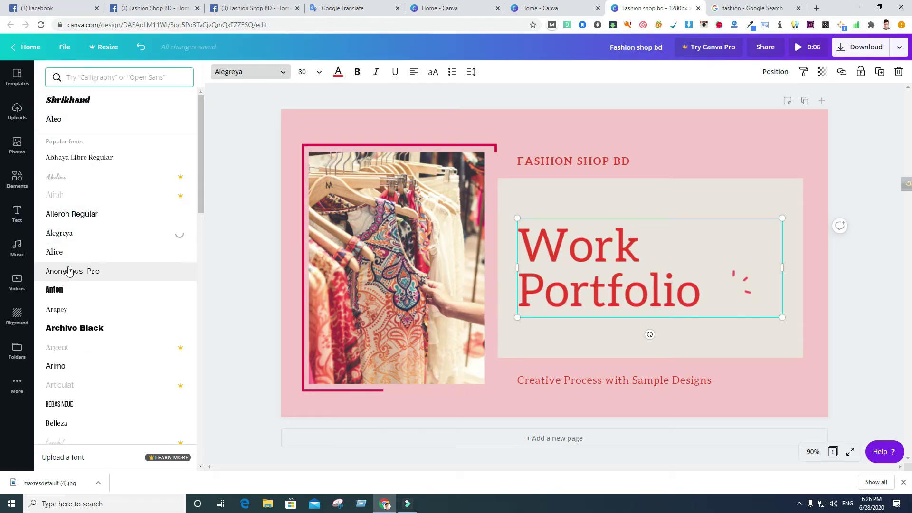
pyautogui.click(67, 269)
pyautogui.click(66, 292)
pyautogui.click(74, 330)
pyautogui.click(87, 100)
# Try white and the document red on the FASHION SHOP BD text, and set its colour to light blue
pyautogui.click(645, 170)
pyautogui.click(604, 164)
pyautogui.click(585, 166)
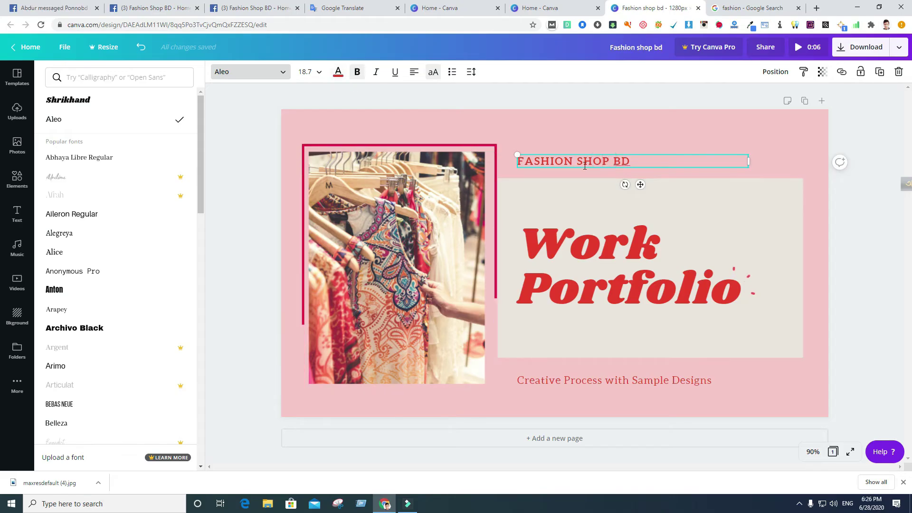
pyautogui.click(338, 73)
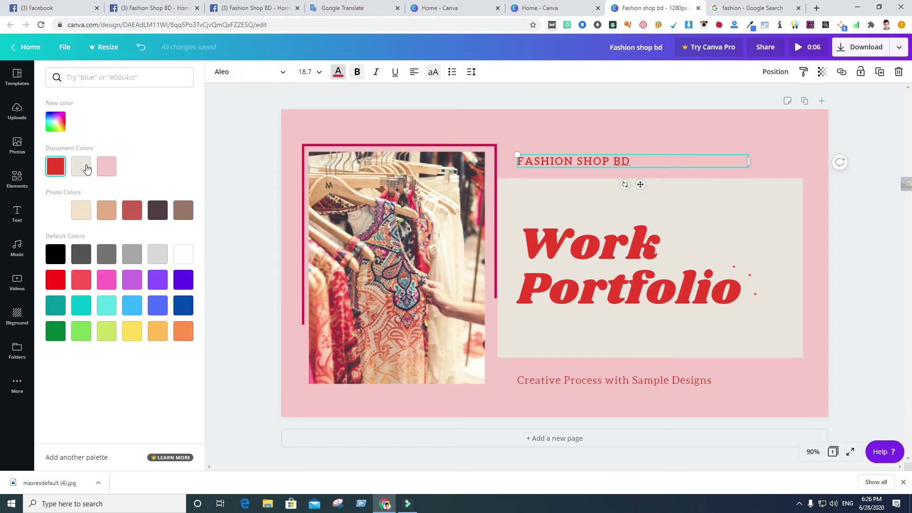
pyautogui.click(186, 256)
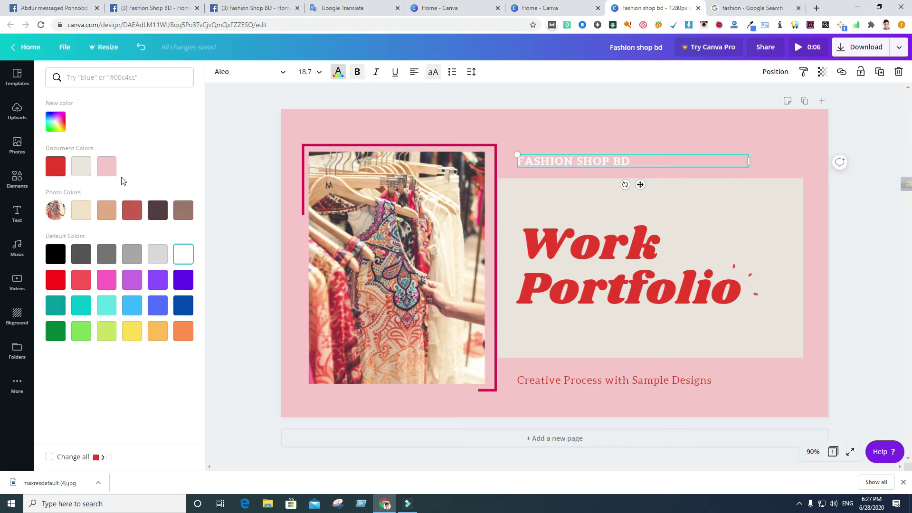
pyautogui.click(56, 166)
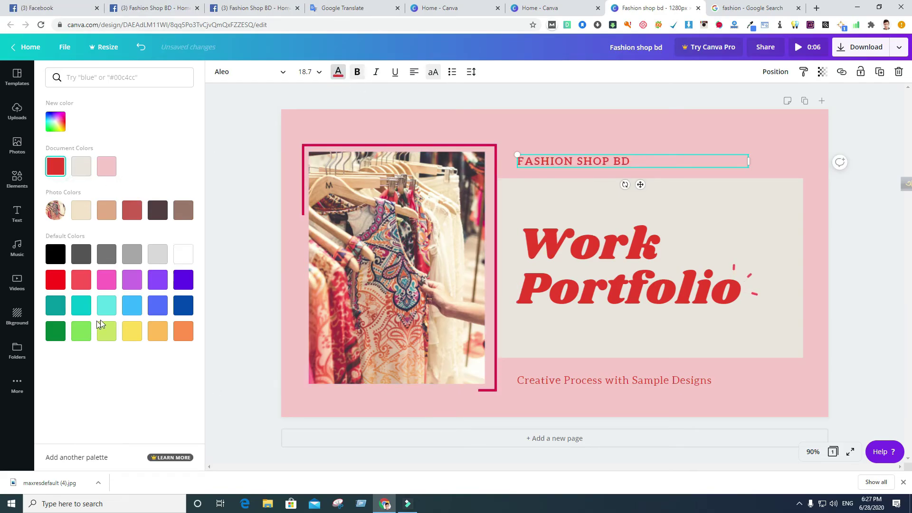
pyautogui.click(132, 305)
# Try light turquoise on the Work Portfolio title, and set its colour to coral red
pyautogui.click(602, 300)
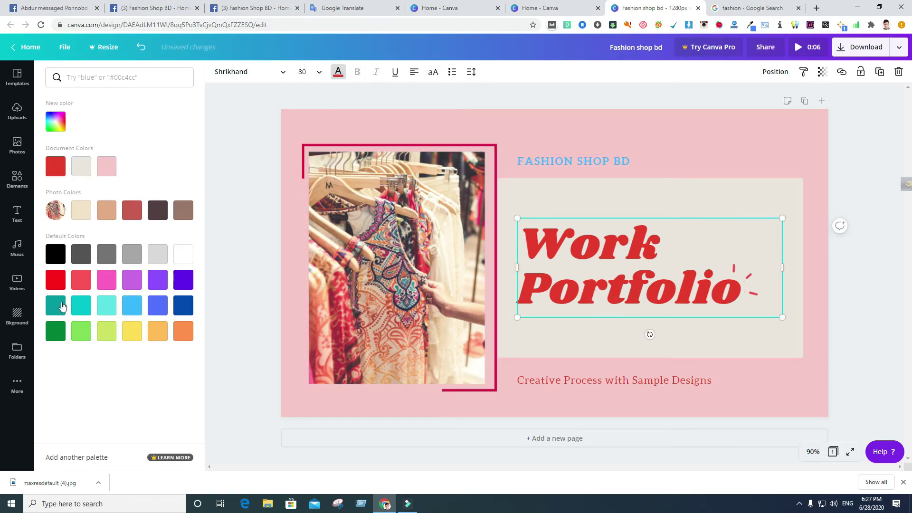
pyautogui.click(107, 305)
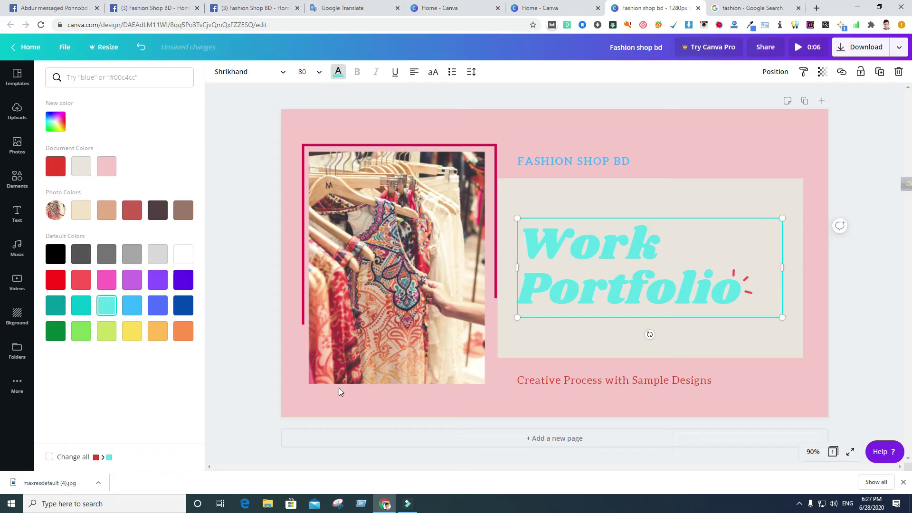
pyautogui.click(85, 285)
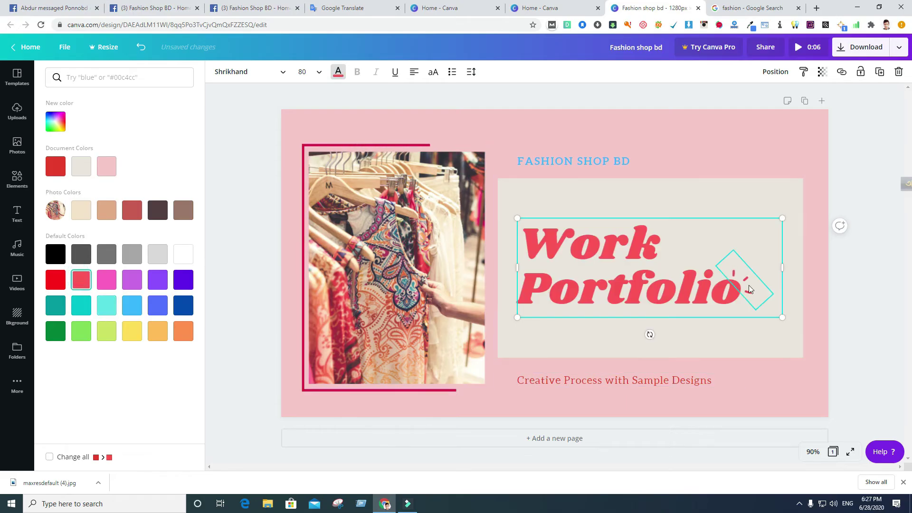
# Try light blue, white, light turquoise, yellow, coral red, pink and violet on the Creative Process with Sample Designs tagline
pyautogui.click(541, 387)
pyautogui.click(136, 313)
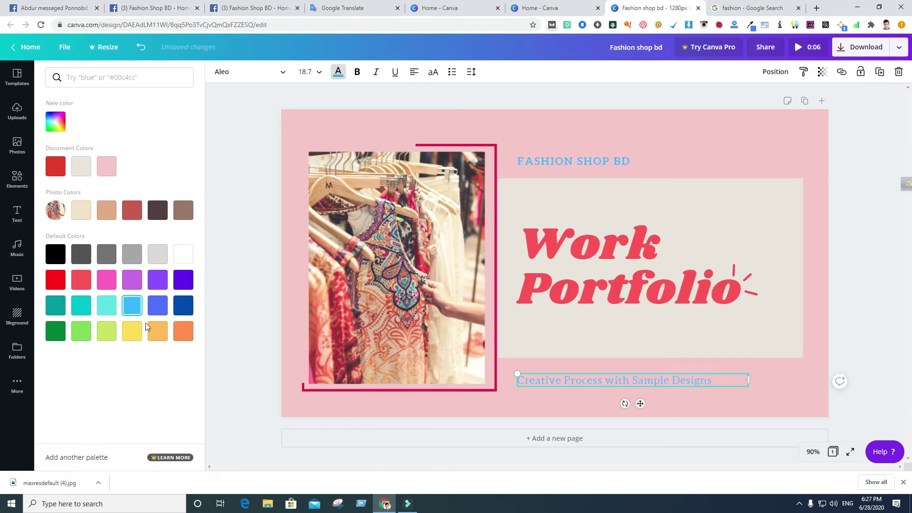
pyautogui.click(185, 255)
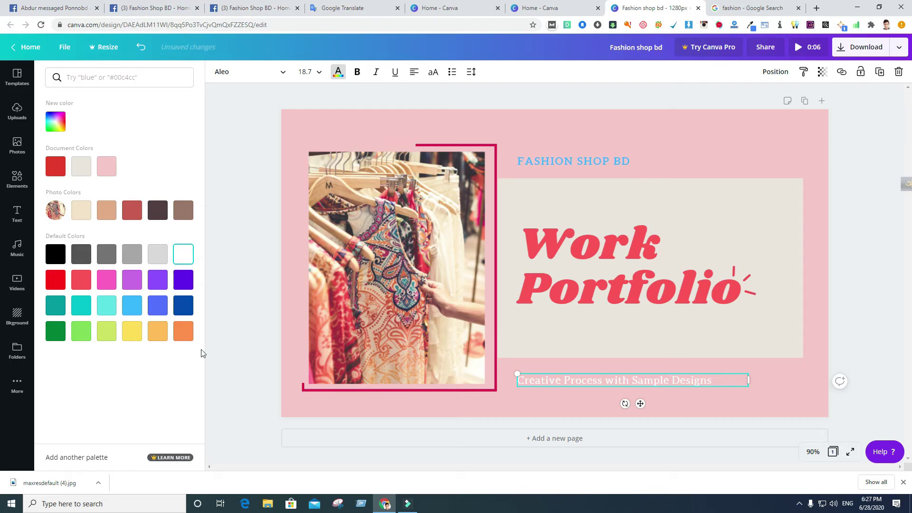
pyautogui.click(107, 312)
pyautogui.click(132, 331)
pyautogui.click(82, 280)
pyautogui.click(106, 281)
pyautogui.click(157, 280)
# Set the colour of the FASHION SHOP BD text to turquoise
pyautogui.click(554, 162)
pyautogui.click(107, 214)
pyautogui.click(81, 305)
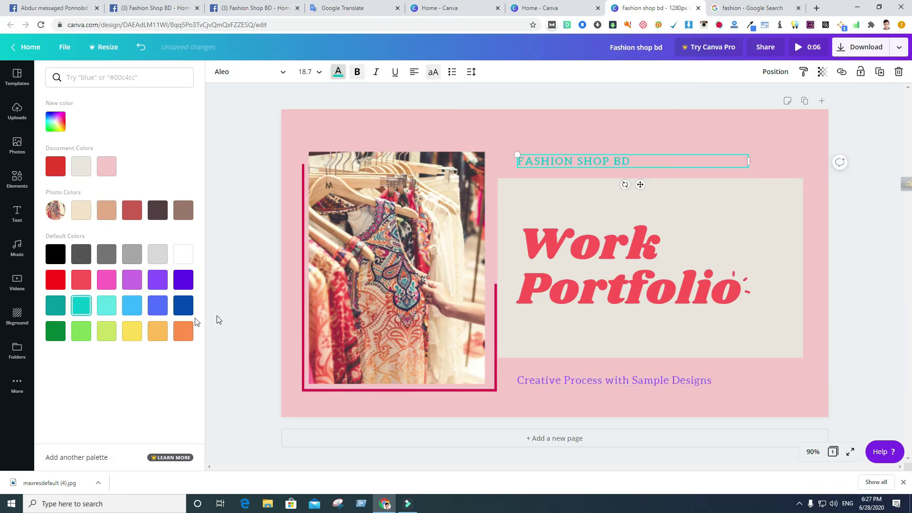
pyautogui.click(570, 342)
# Recolour the Creative Process with Sample Designs tagline dark turquoise and shift the beige box slightly to the right
pyautogui.click(588, 386)
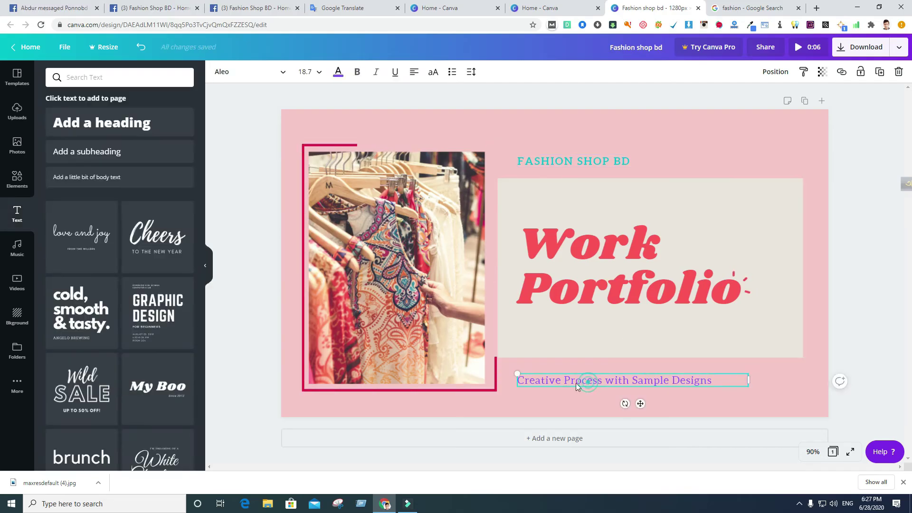
pyautogui.click(338, 72)
pyautogui.click(104, 307)
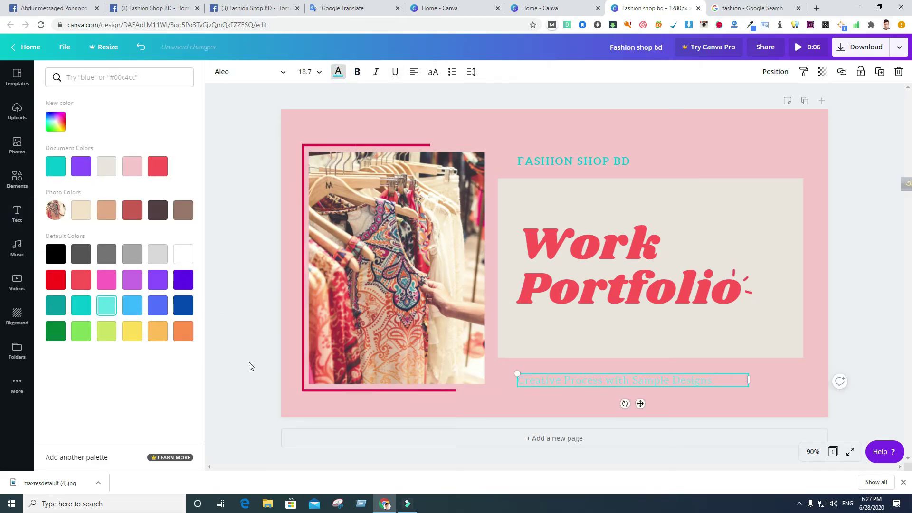
pyautogui.click(80, 307)
pyautogui.click(55, 306)
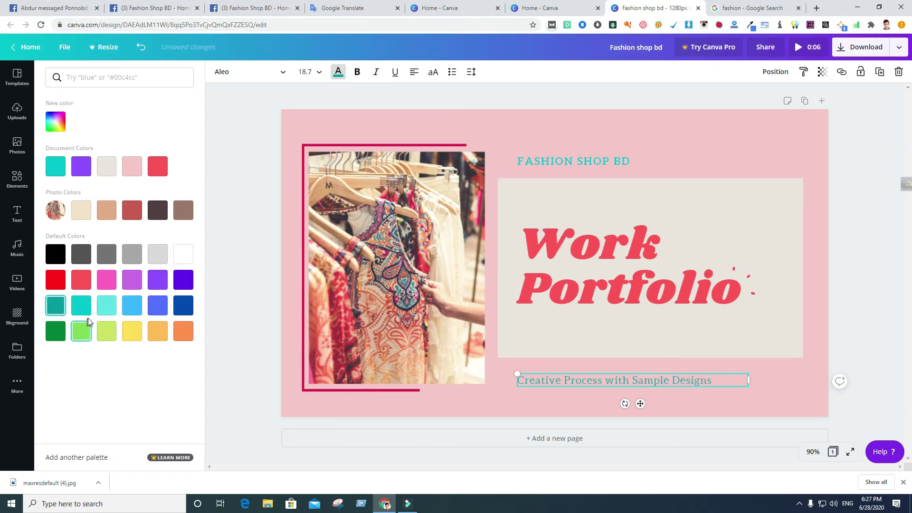
pyautogui.click(663, 188)
pyautogui.click(694, 139)
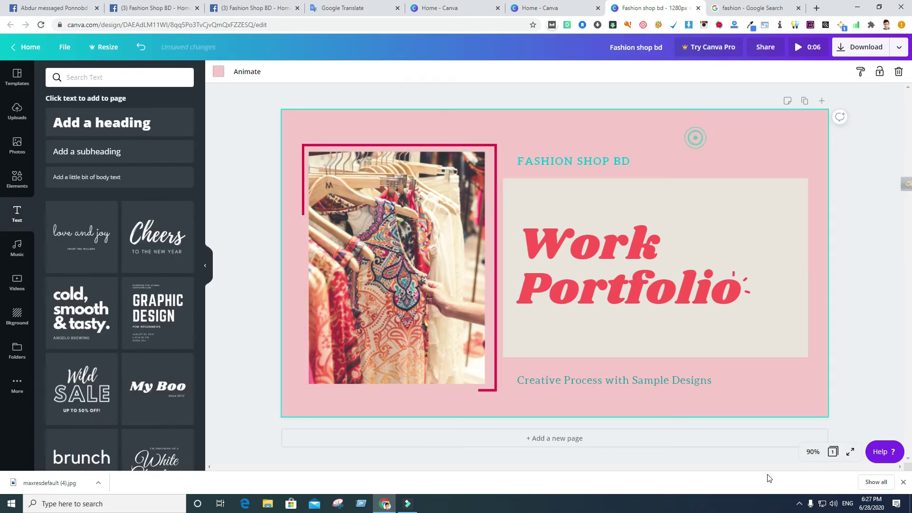
# Download the design as an MP4 video named Fashion shop bd in the Downloads folder, and dismiss the Canva Pro trial offer
pyautogui.click(874, 47)
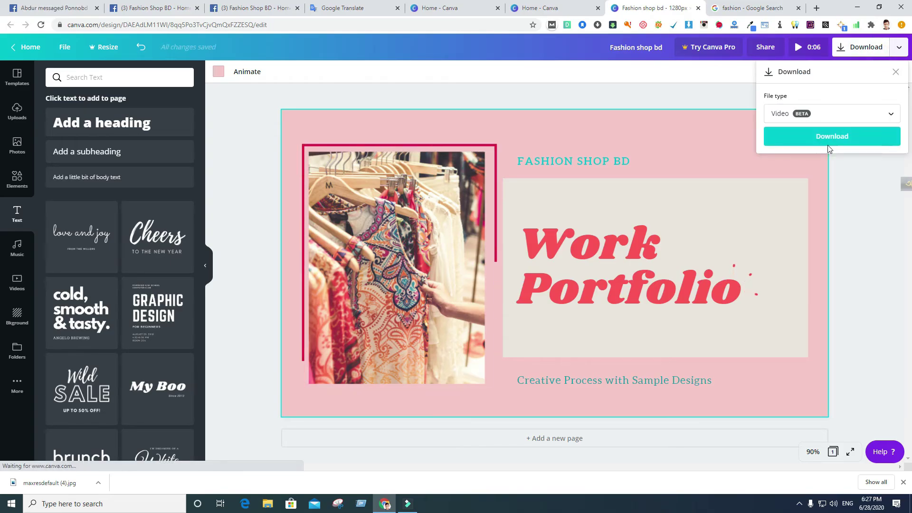
pyautogui.click(841, 158)
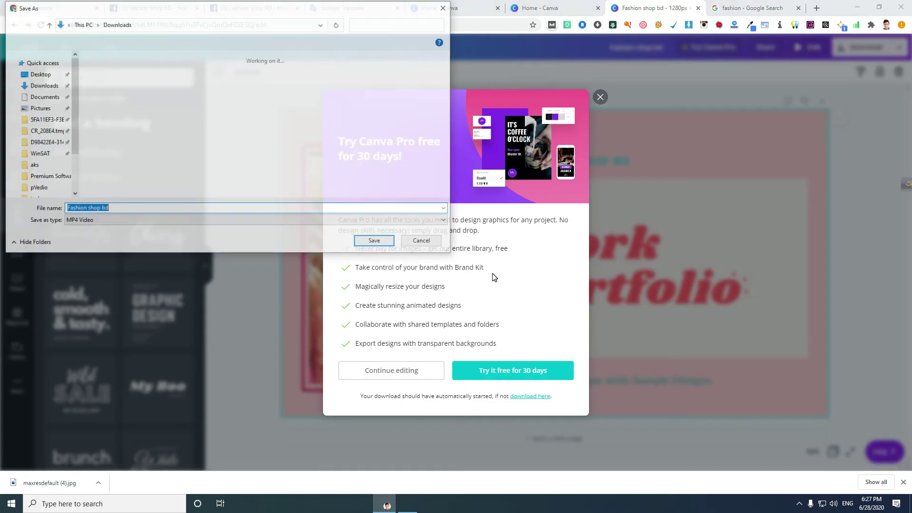
pyautogui.click(367, 242)
pyautogui.click(600, 97)
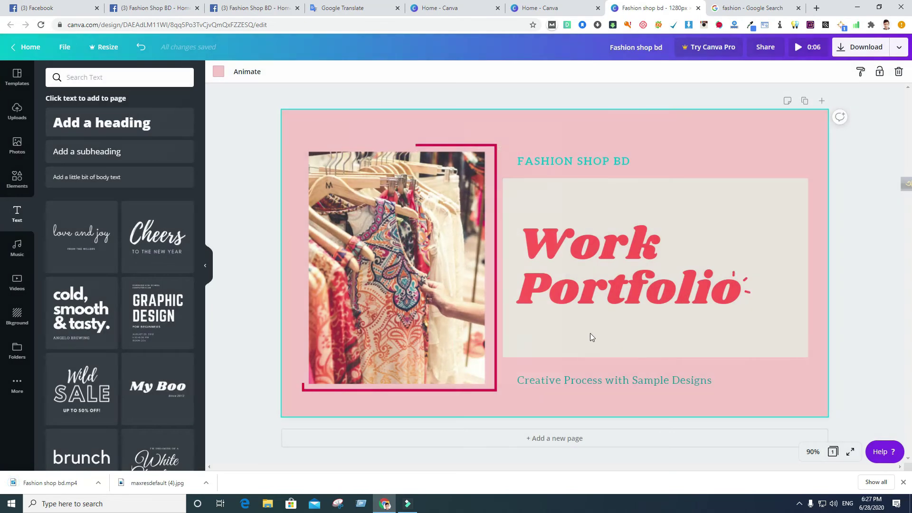
# Look over the publishing options available for the finished design
pyautogui.click(409, 261)
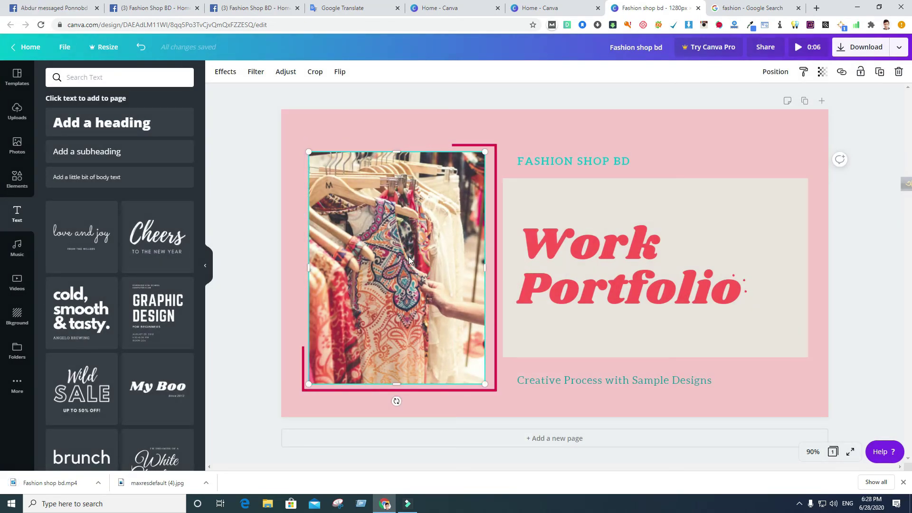
pyautogui.click(898, 47)
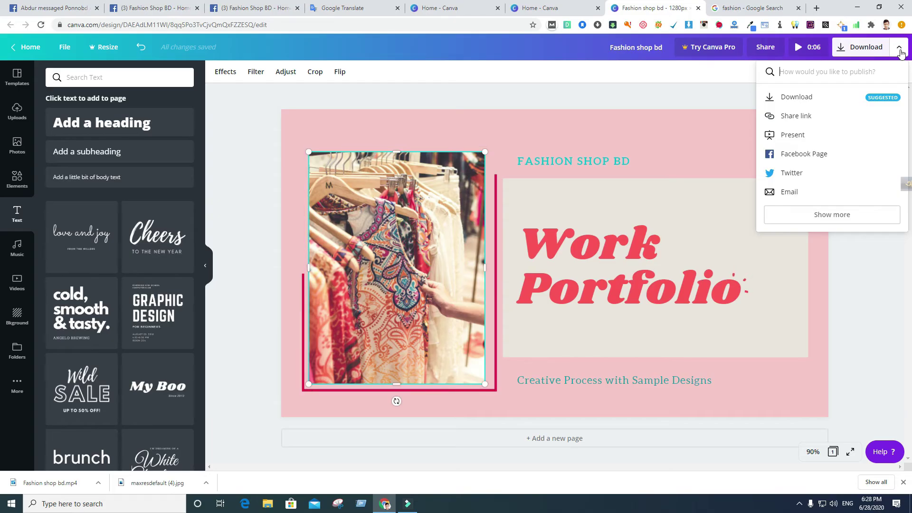
pyautogui.click(437, 102)
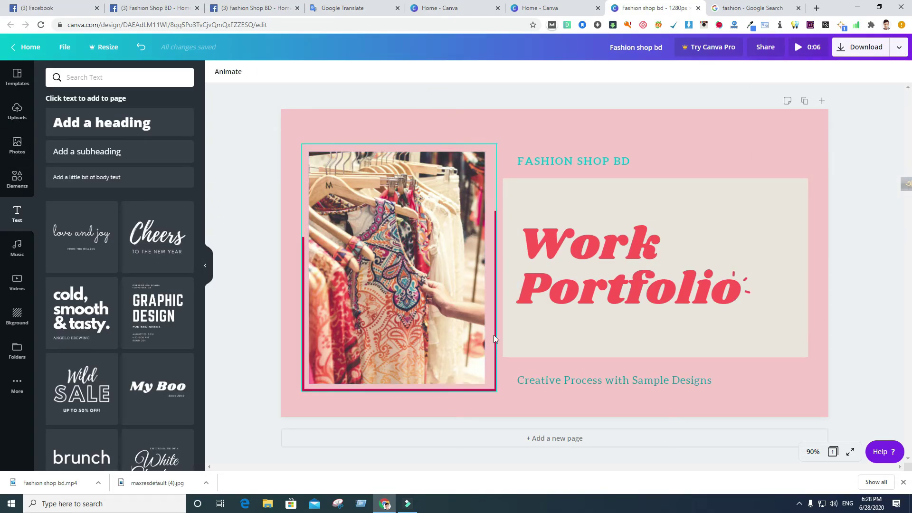
pyautogui.click(429, 315)
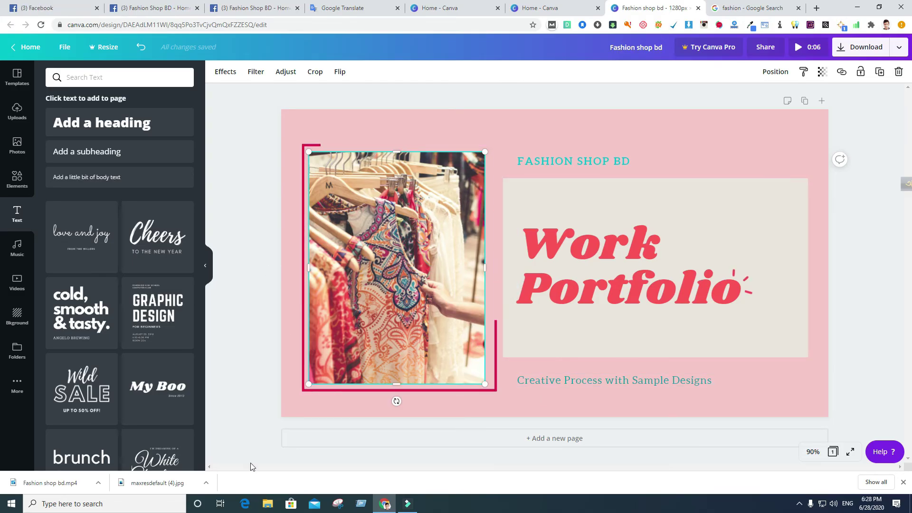
# Switch to the Fashion Shop BD Facebook page and try to upload the Fashion shop bd video as its cover
pyautogui.hotkey('ctrl', '3')
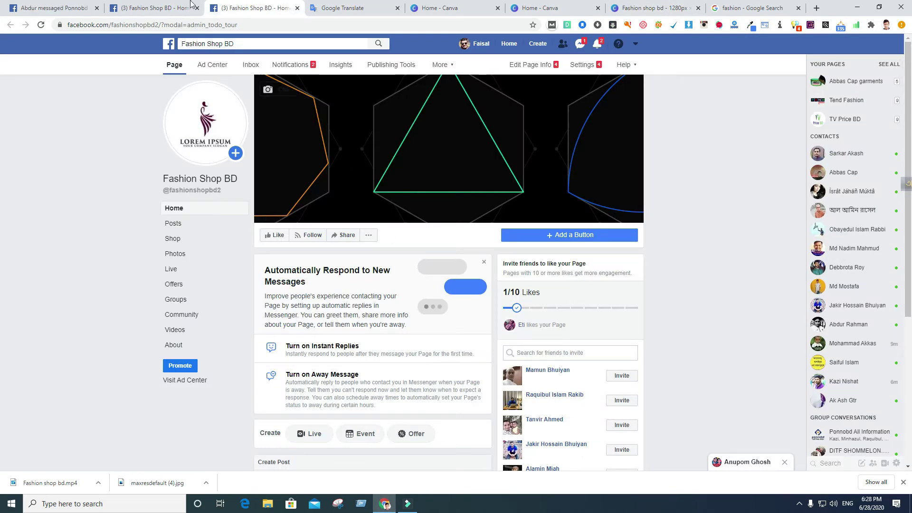
pyautogui.click(291, 89)
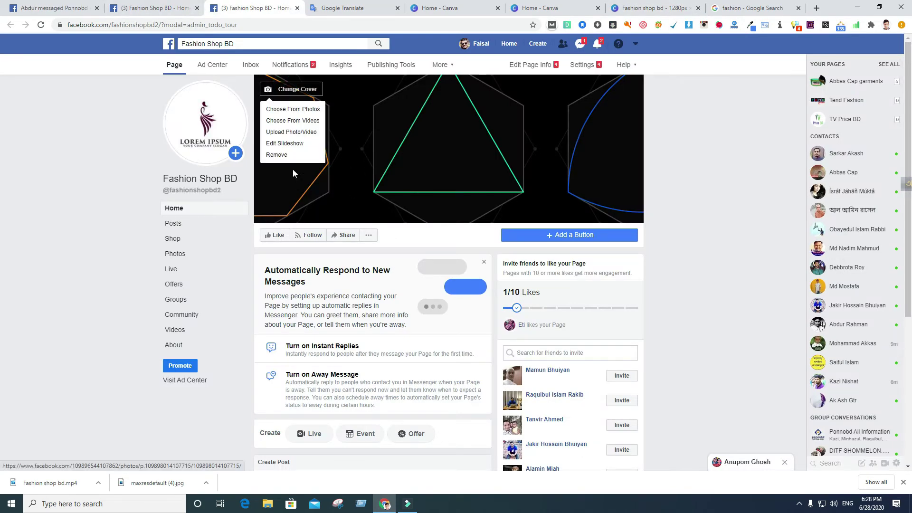
pyautogui.click(284, 138)
pyautogui.click(111, 95)
pyautogui.click(375, 241)
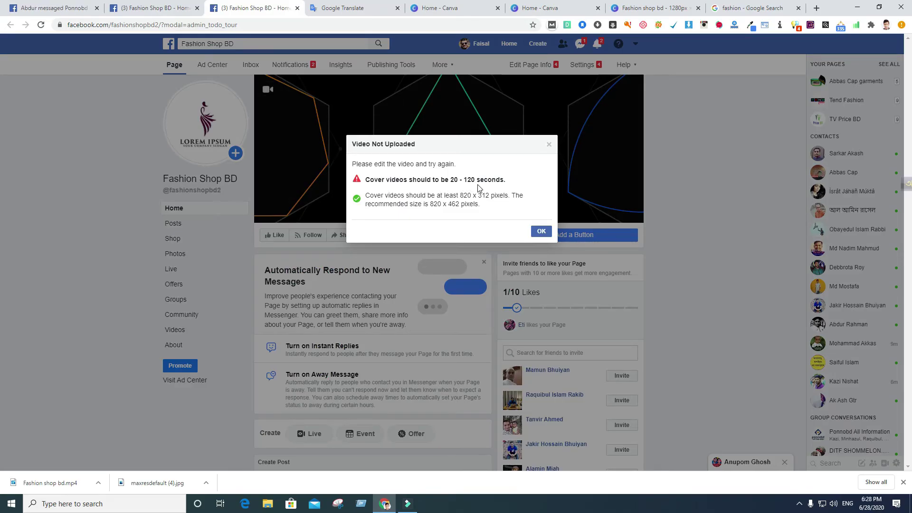
pyautogui.click(541, 231)
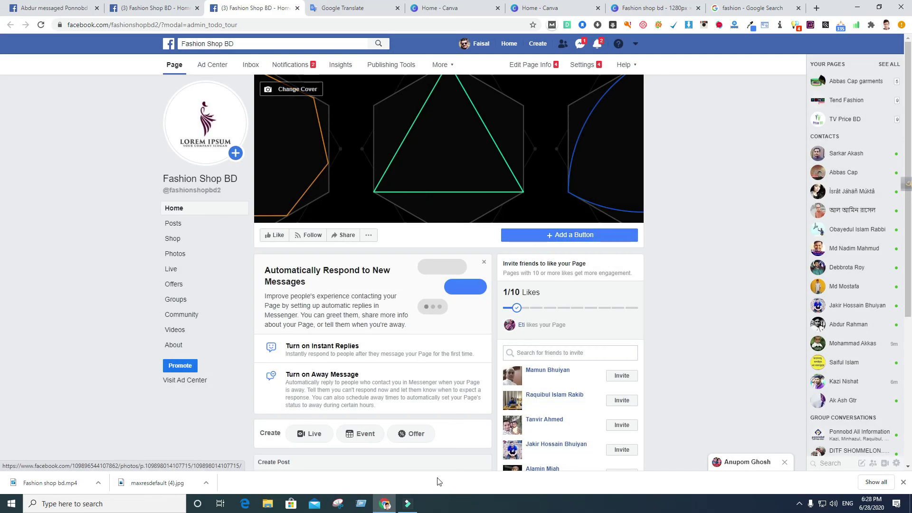
pyautogui.click(403, 506)
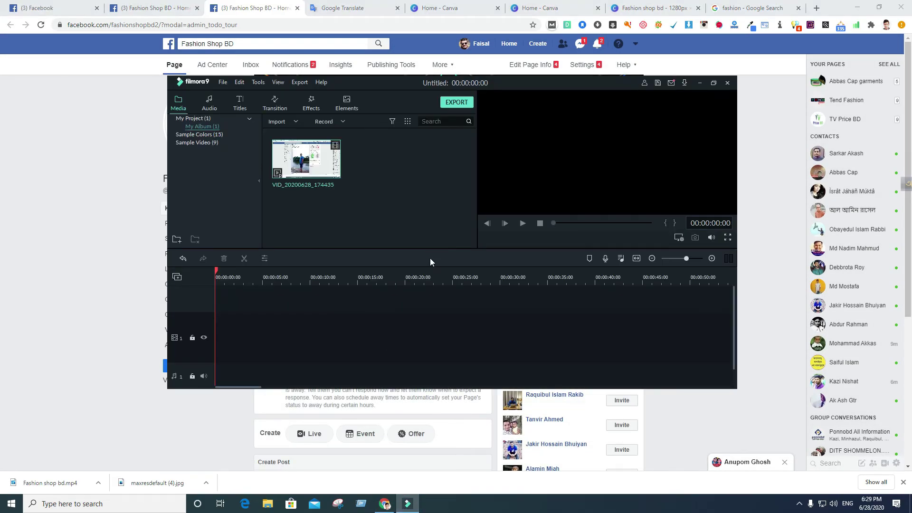
pyautogui.click(384, 507)
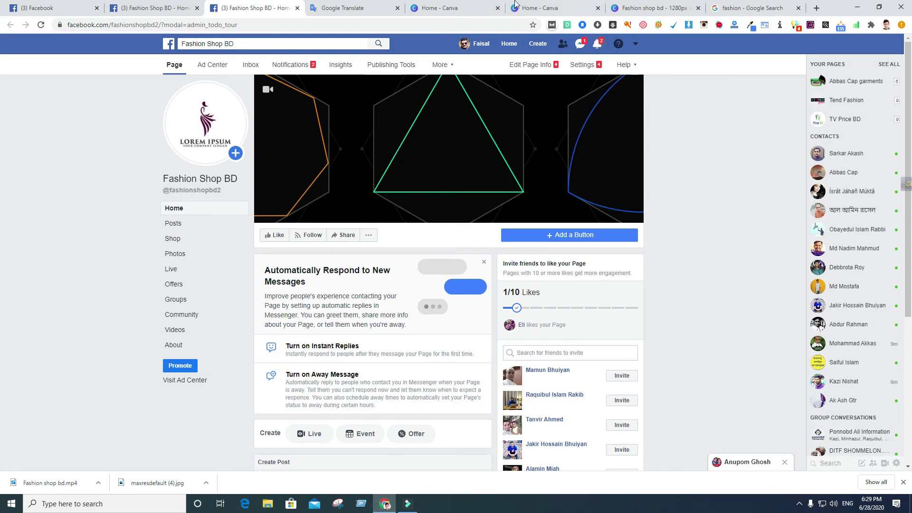
pyautogui.click(456, 7)
pyautogui.hotkey('ctrl', 'Tab')
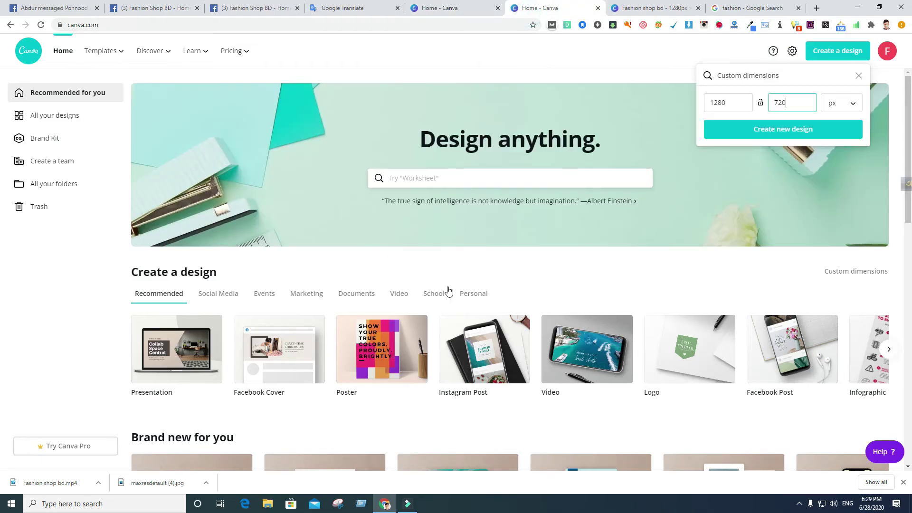
pyautogui.click(433, 5)
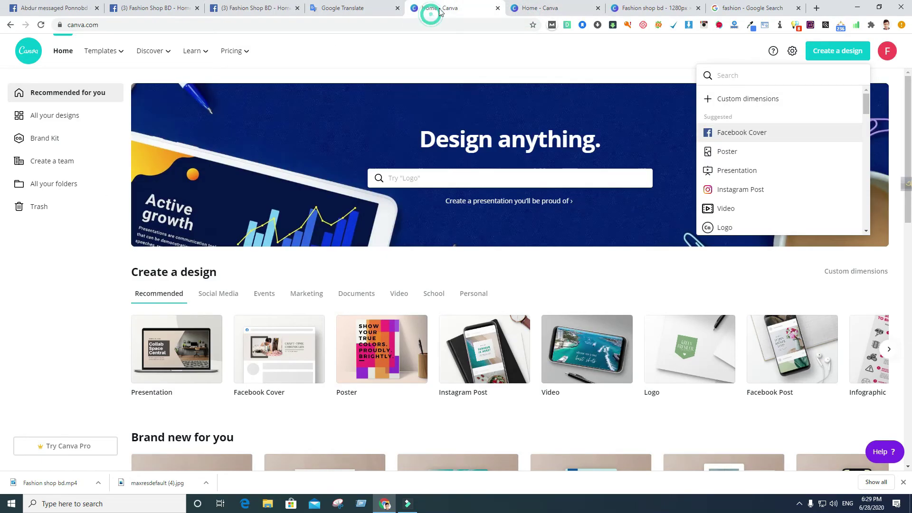
pyautogui.click(539, 7)
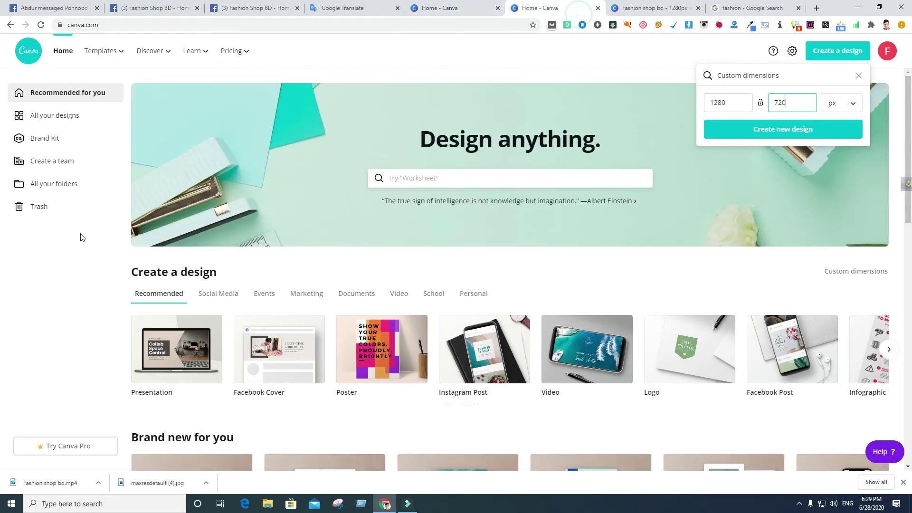
pyautogui.click(858, 76)
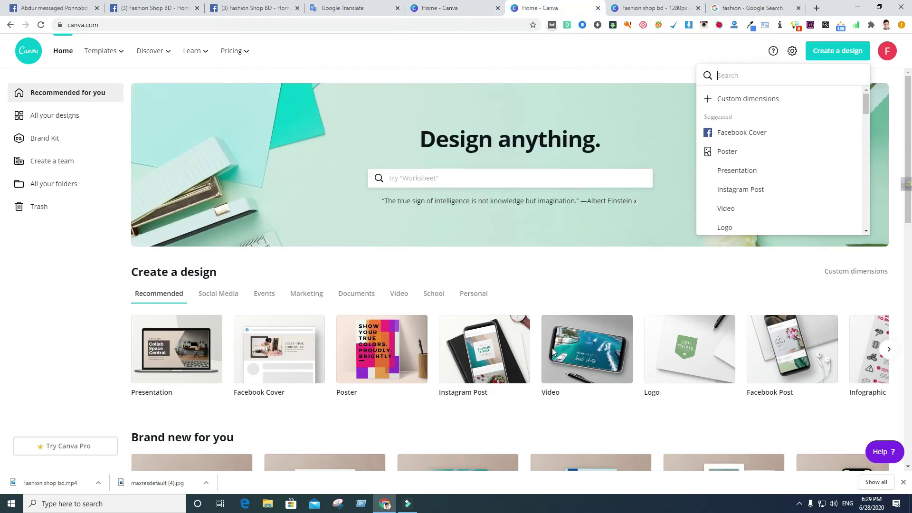
pyautogui.click(835, 55)
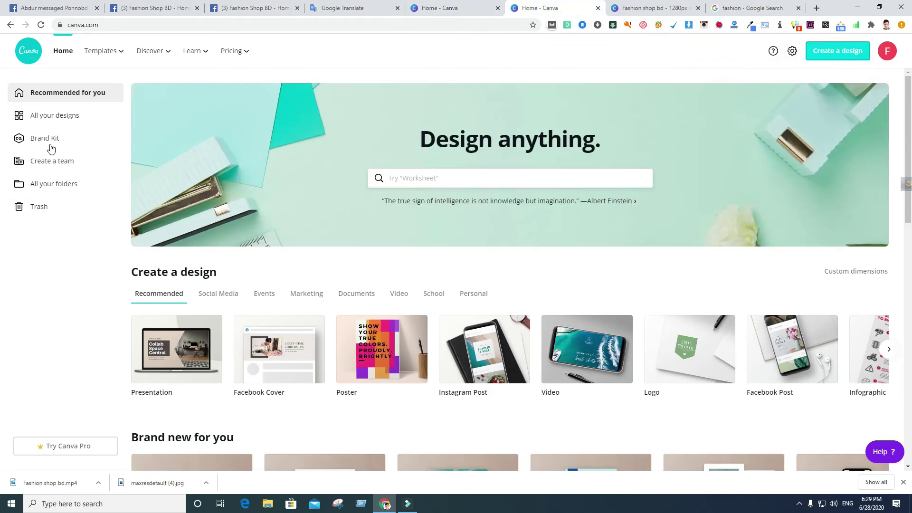
# View all saved Canva designs and create a new design with custom dimensions of 1280 × 720 px
pyautogui.click(55, 119)
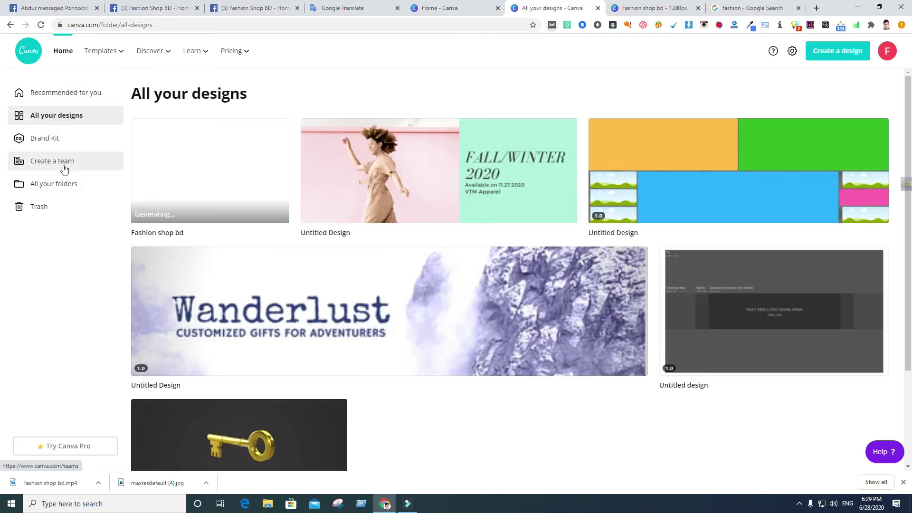
pyautogui.click(842, 54)
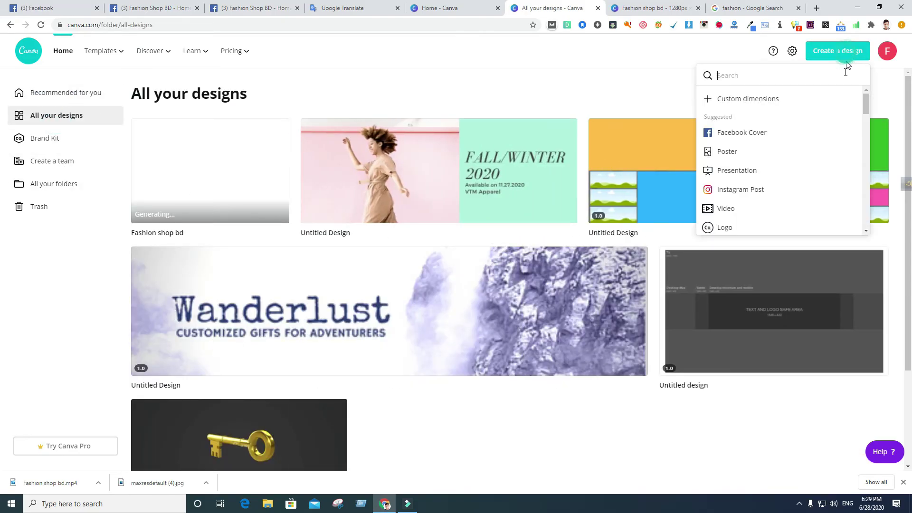
pyautogui.click(740, 95)
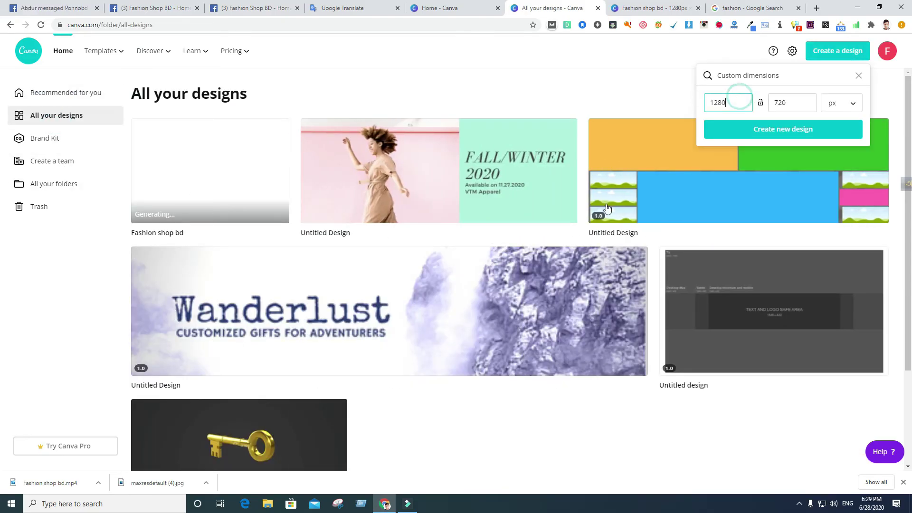
pyautogui.click(793, 132)
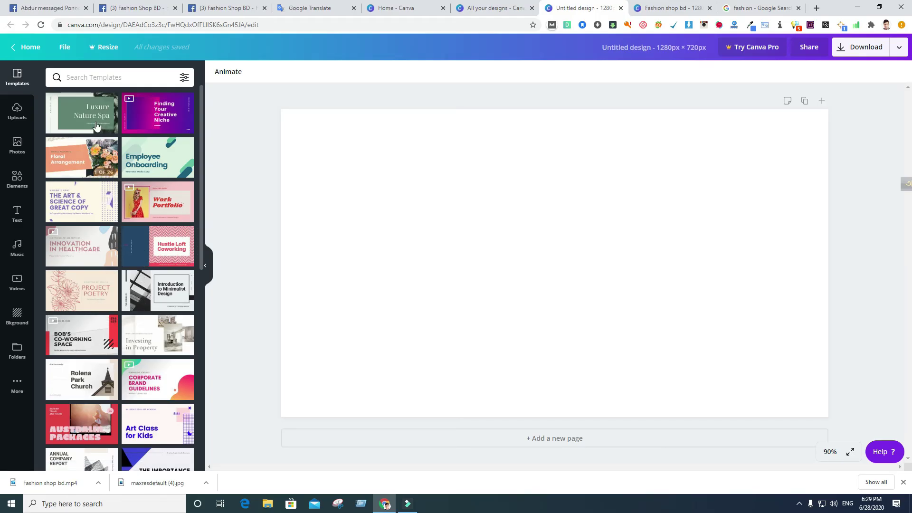
# Apply the Autumn Arm Candy page of the Orange and Purple Fashion Presentation template to the blank design
pyautogui.scroll(-6, 76, 333)
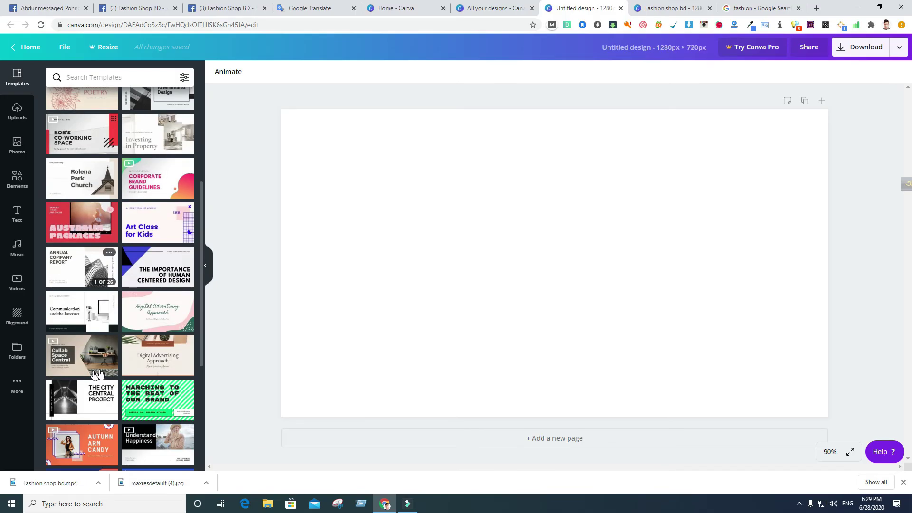
pyautogui.click(86, 372)
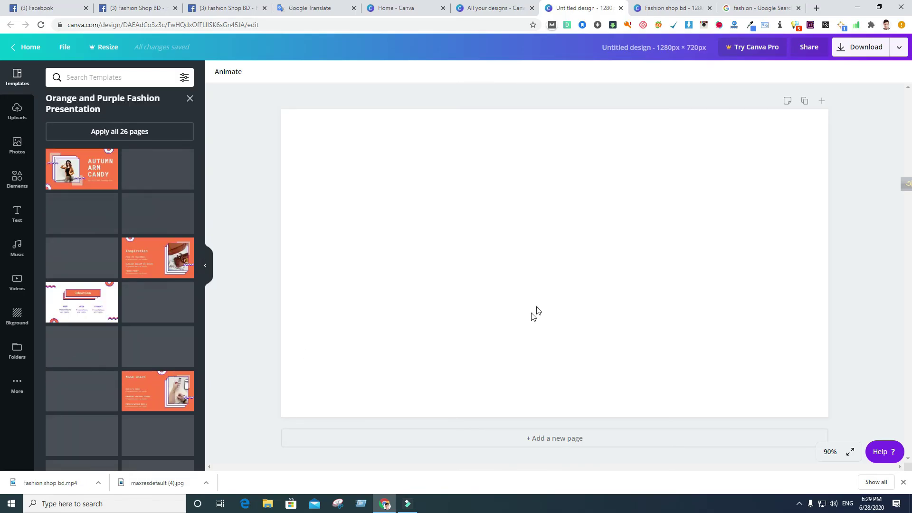
pyautogui.click(86, 175)
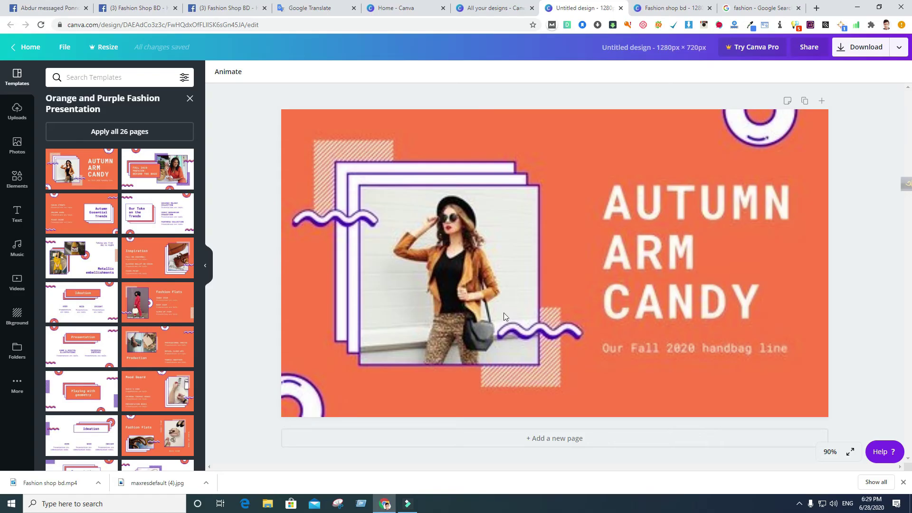
# Add the uploaded clothes-rack photo from the image uploads to the Autumn Arm Candy design
pyautogui.click(446, 263)
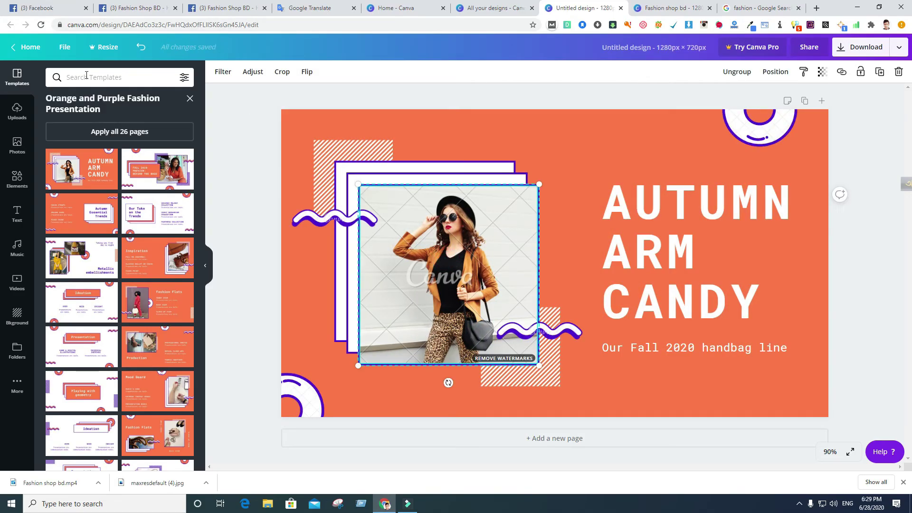
pyautogui.click(10, 121)
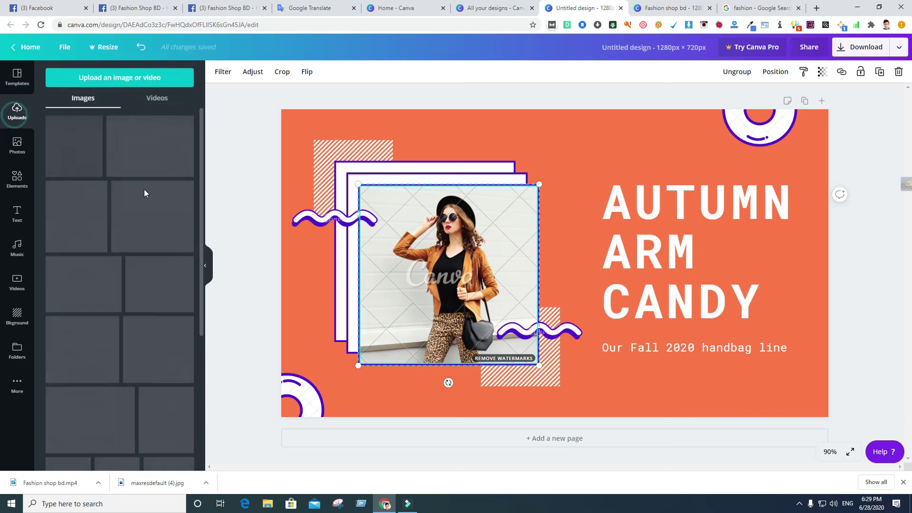
pyautogui.click(102, 79)
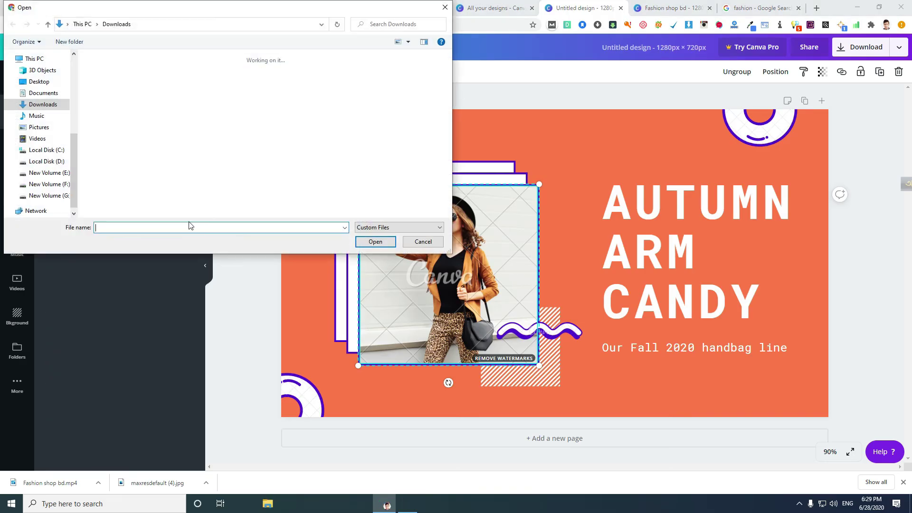
pyautogui.click(445, 7)
pyautogui.click(176, 141)
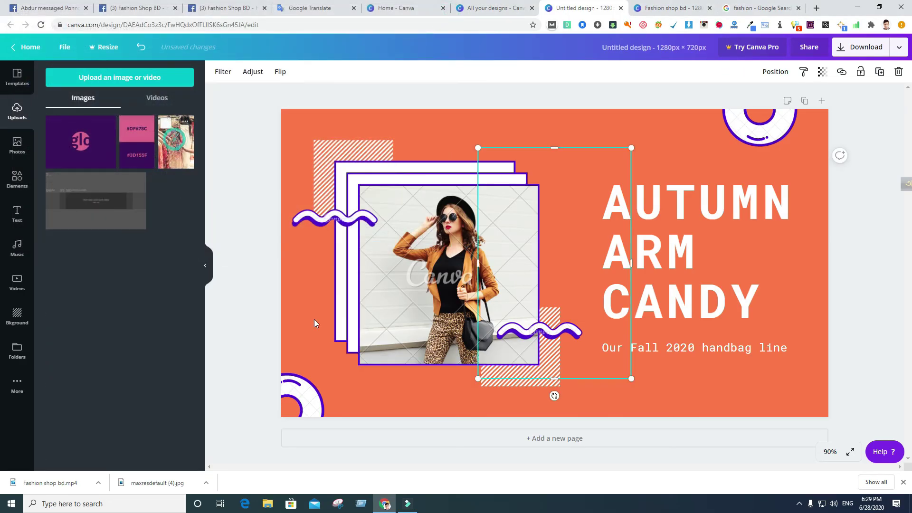
# Place the clothes-rack photo over the picture frame, remove the original model photo, and shorten the new photo to fit inside the frame
pyautogui.moveTo(549, 332); pyautogui.dragTo(417, 312)
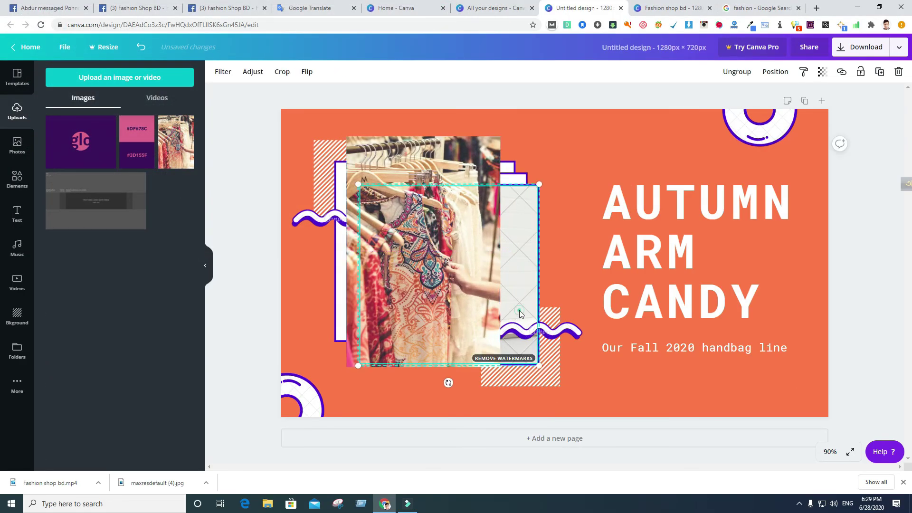
pyautogui.click(520, 310)
pyautogui.moveTo(364, 140); pyautogui.dragTo(397, 151)
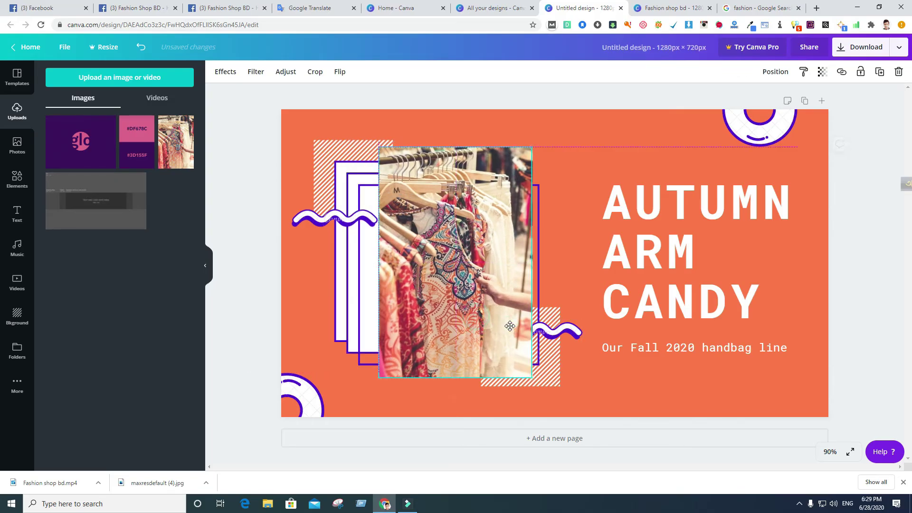
pyautogui.moveTo(460, 149); pyautogui.dragTo(475, 238)
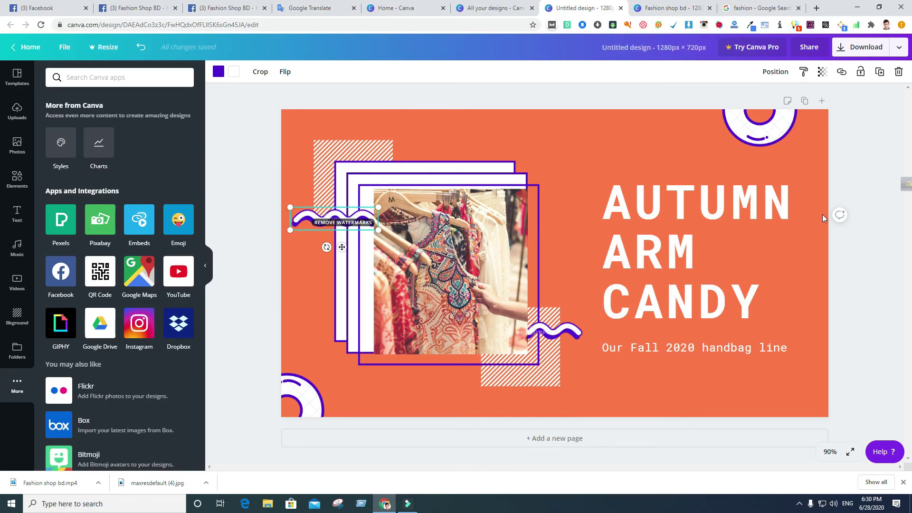
pyautogui.click(828, 227)
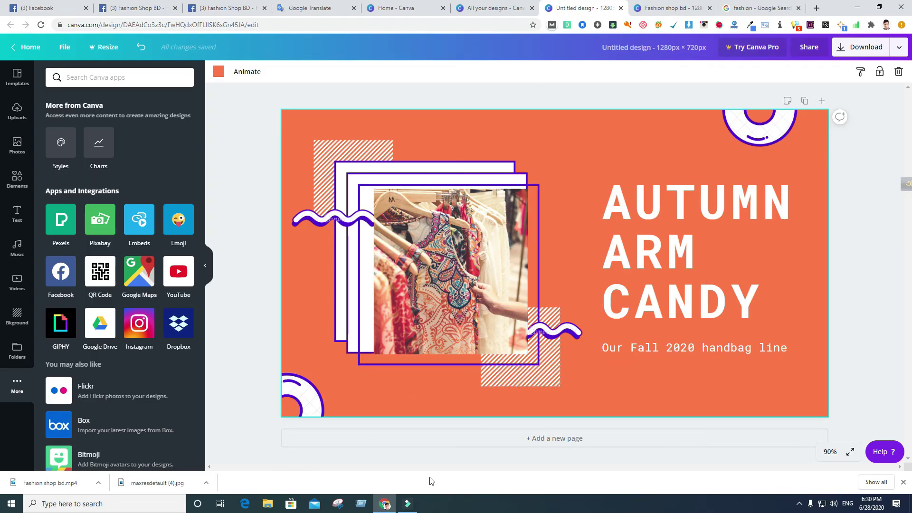
pyautogui.click(647, 267)
pyautogui.click(655, 348)
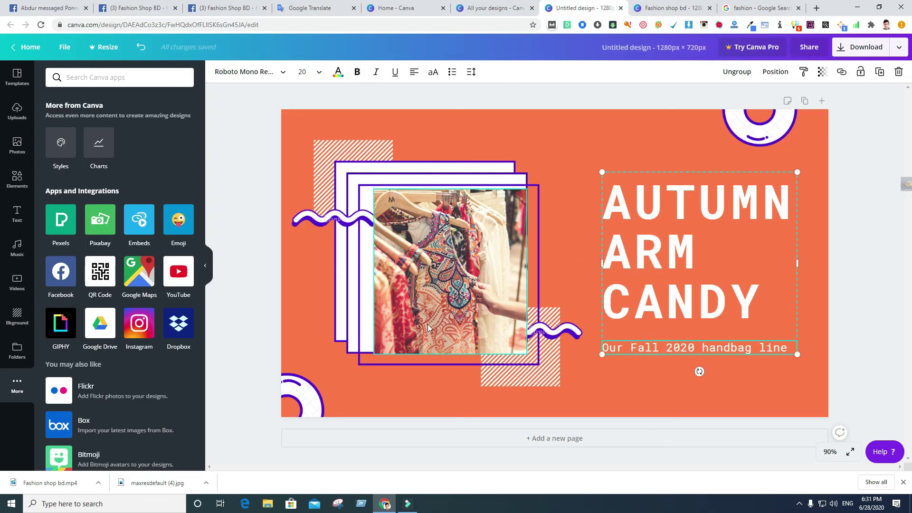
pyautogui.click(552, 163)
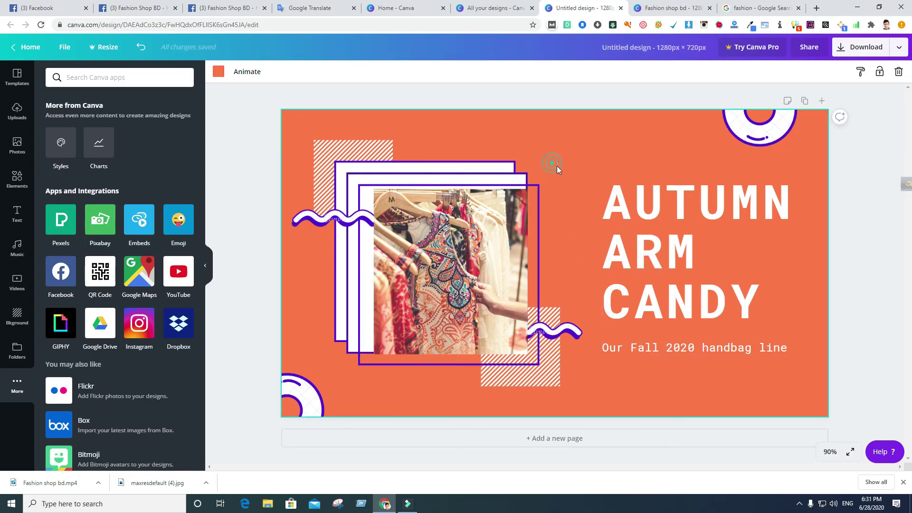
# Download the free watermarked draft as the PNG image Untitled design into Downloads, and preview the saved file
pyautogui.click(862, 47)
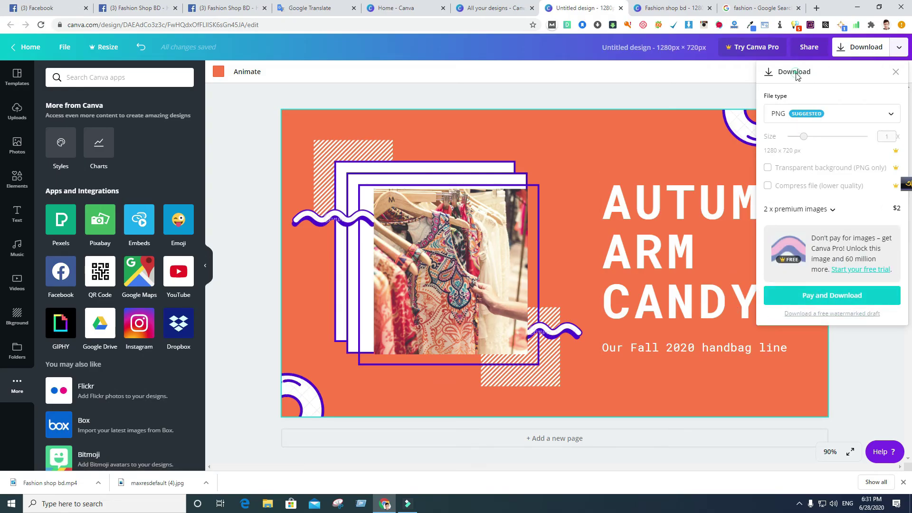
pyautogui.click(827, 314)
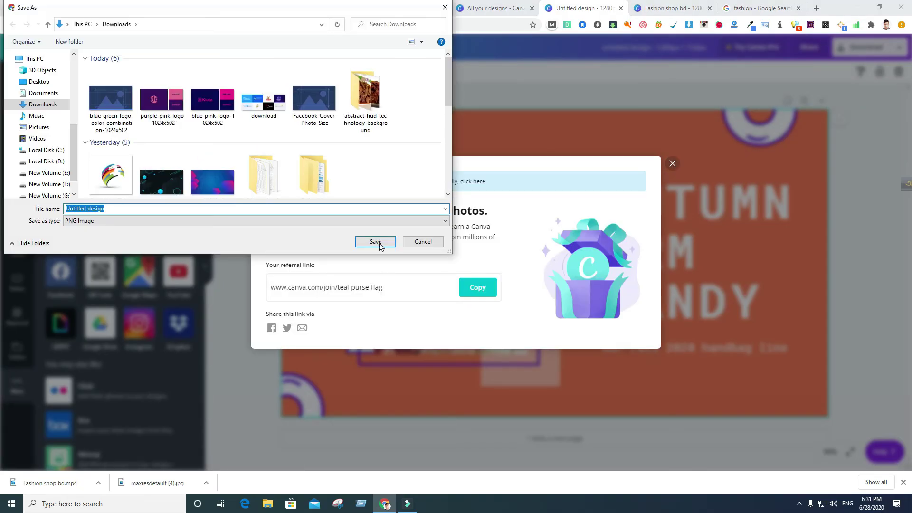
pyautogui.click(376, 243)
pyautogui.click(65, 483)
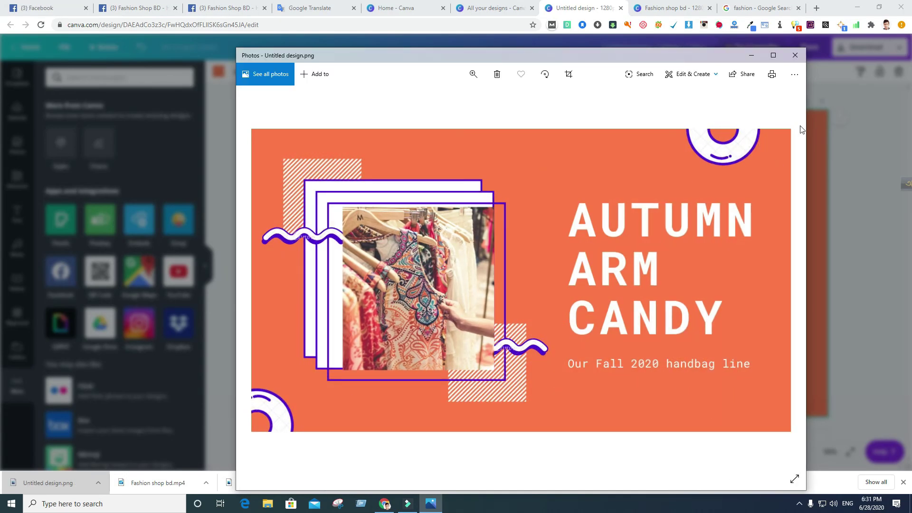
pyautogui.click(796, 55)
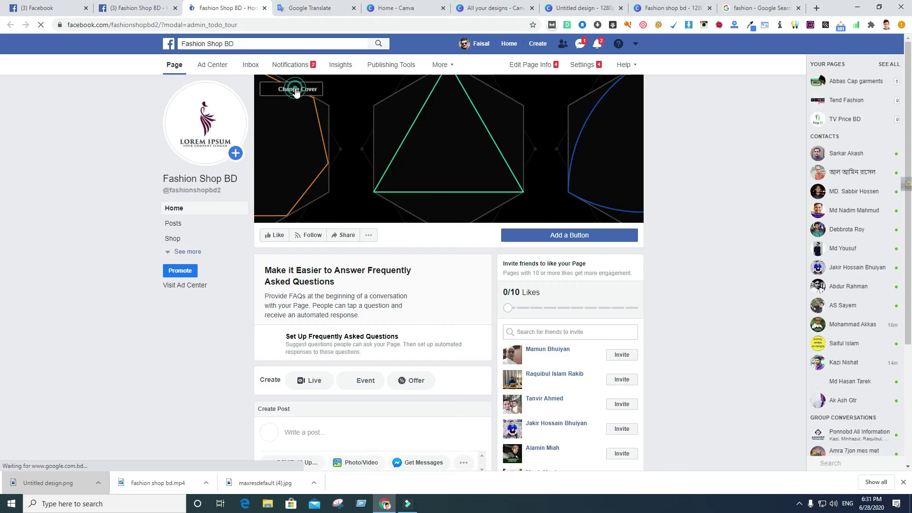
# Switch to the Fashion Shop BD Facebook page, upload the Untitled design image as its cover and save it
pyautogui.click(291, 88)
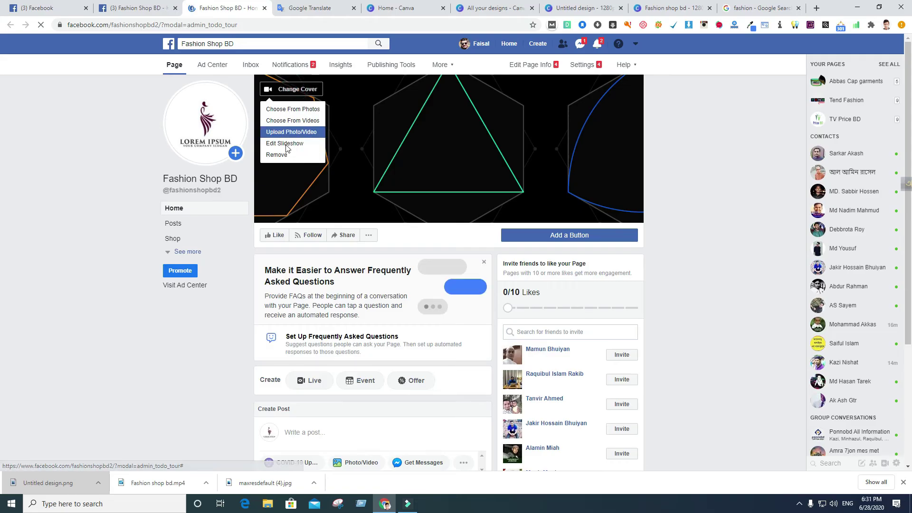
pyautogui.click(290, 132)
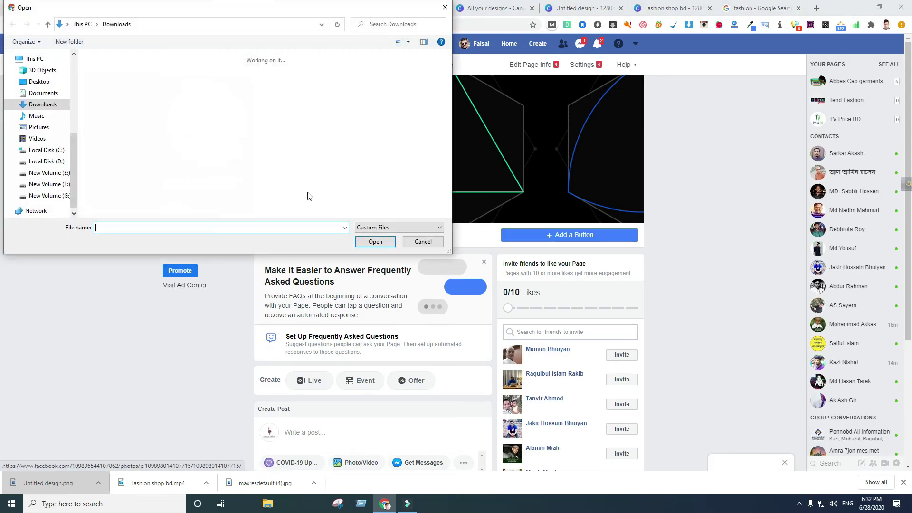
pyautogui.click(107, 97)
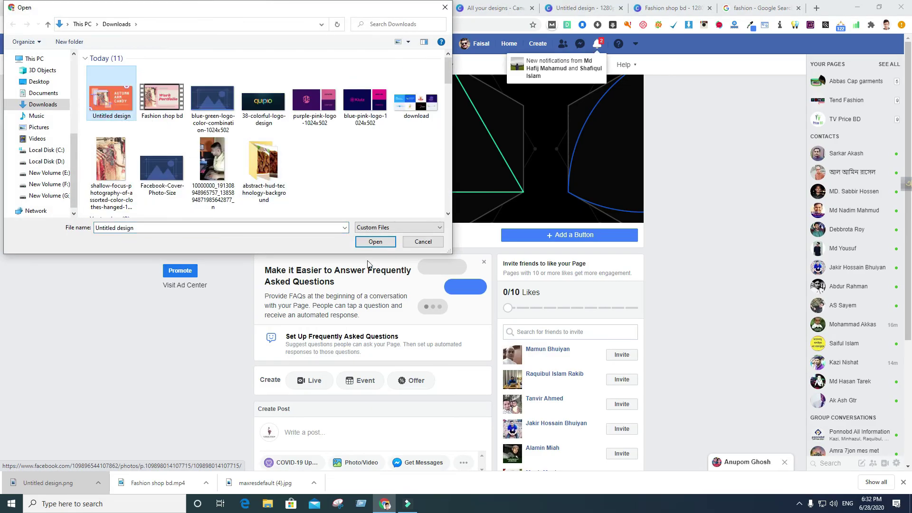
pyautogui.click(384, 242)
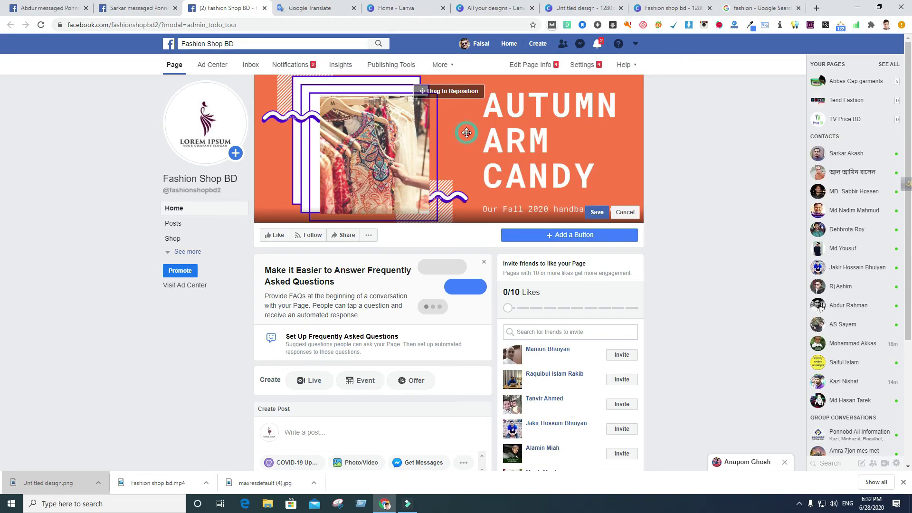
pyautogui.moveTo(466, 133); pyautogui.dragTo(468, 136)
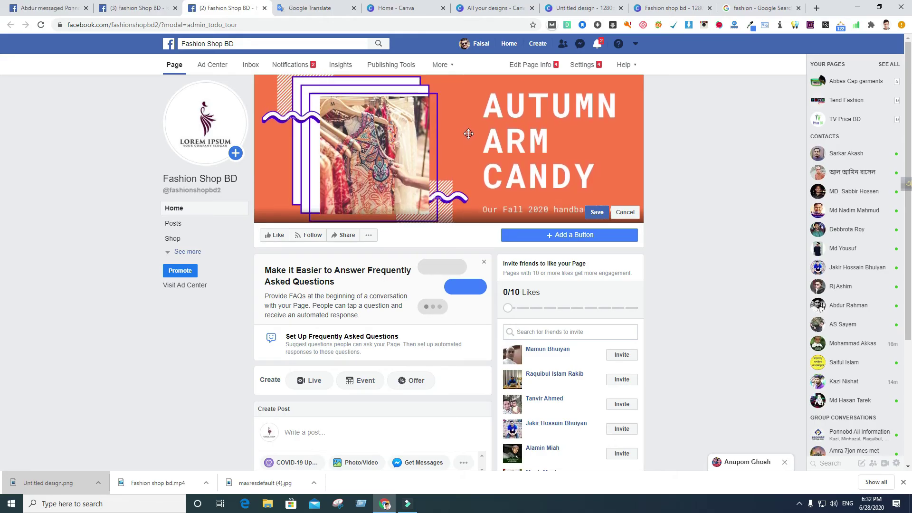
pyautogui.click(597, 213)
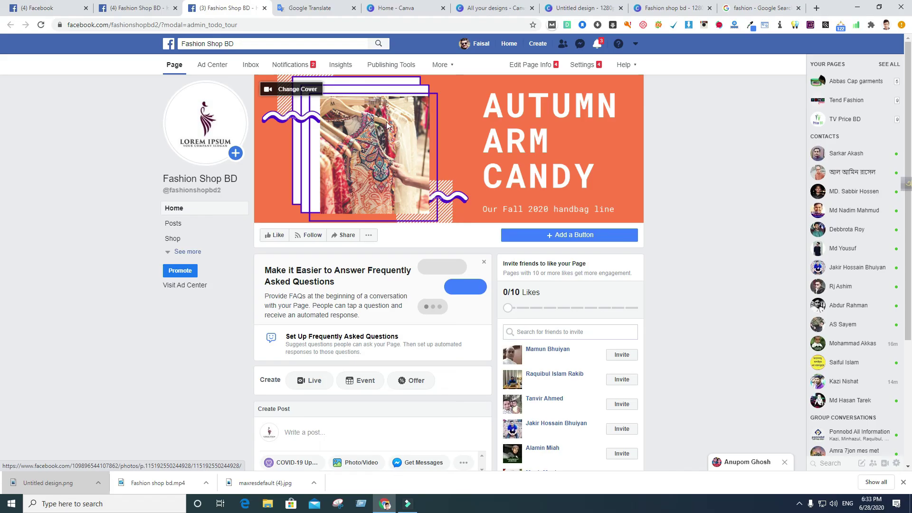
# Leave the Canva designs page for the Fotor photo editor at fotor.com, and dismiss the translation offer
pyautogui.click(386, 7)
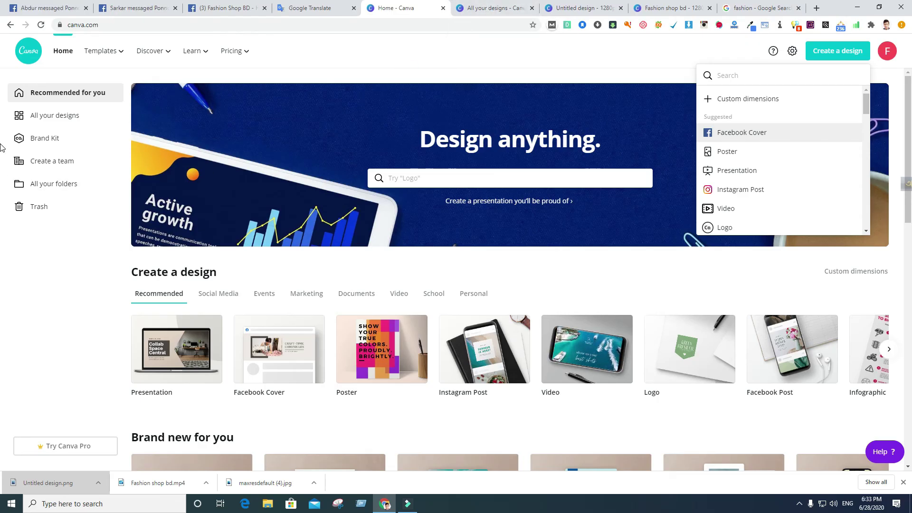
pyautogui.click(489, 8)
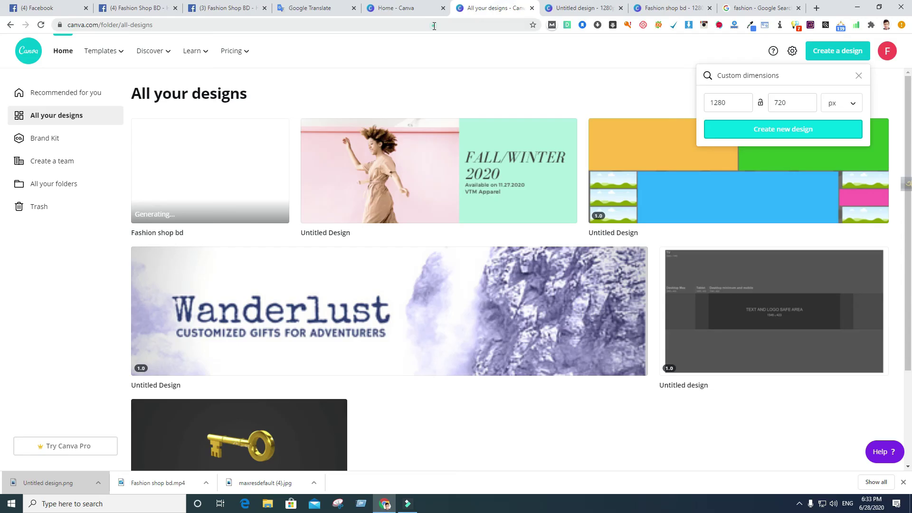
pyautogui.click(433, 27)
pyautogui.write('f')
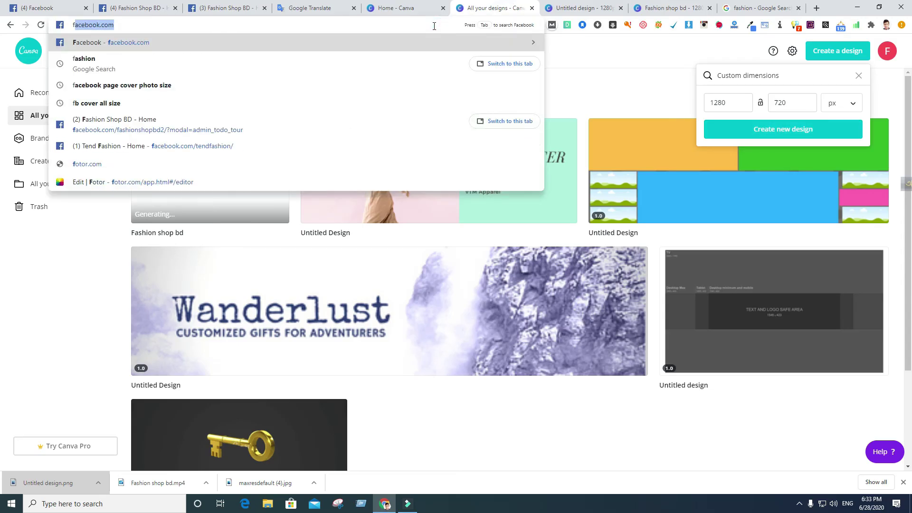
pyautogui.write('o')
pyautogui.press('Return')
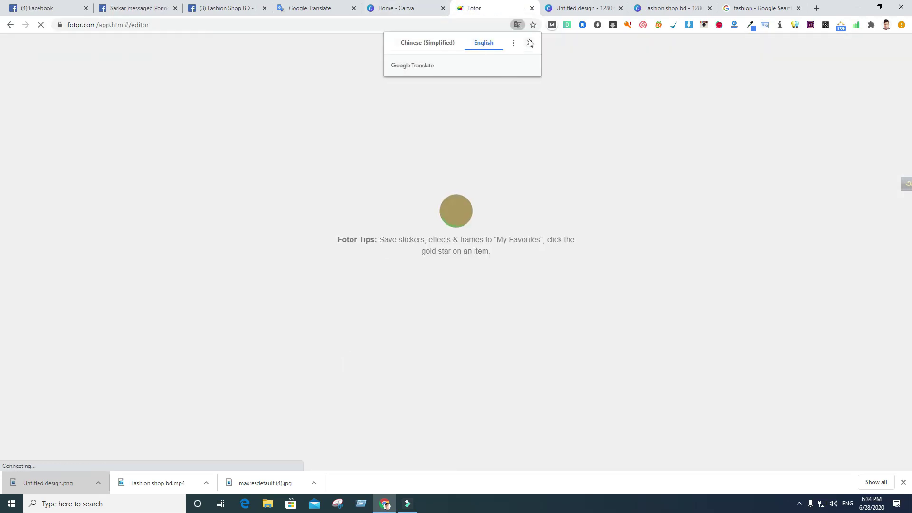
pyautogui.click(531, 44)
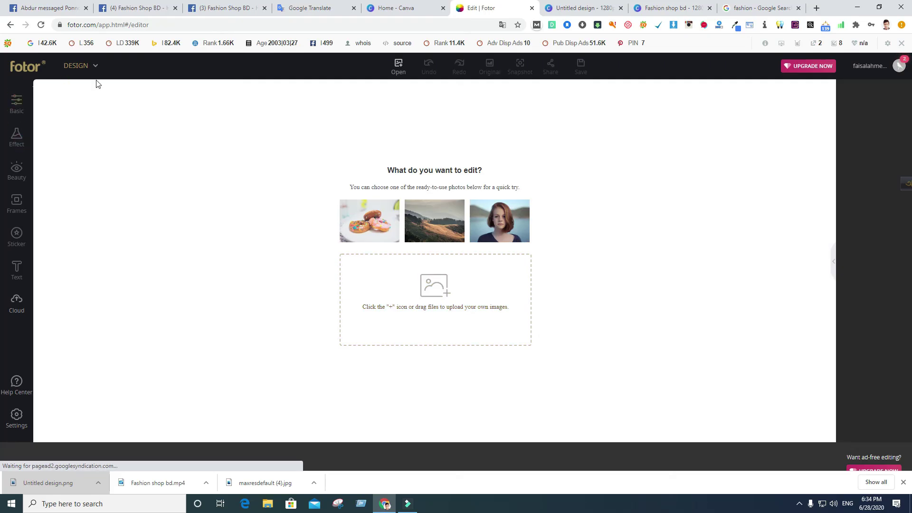
# Load the Untitled design image from Downloads into the Fotor editor, and dismiss the upgrade offer and the import tip
pyautogui.click(433, 299)
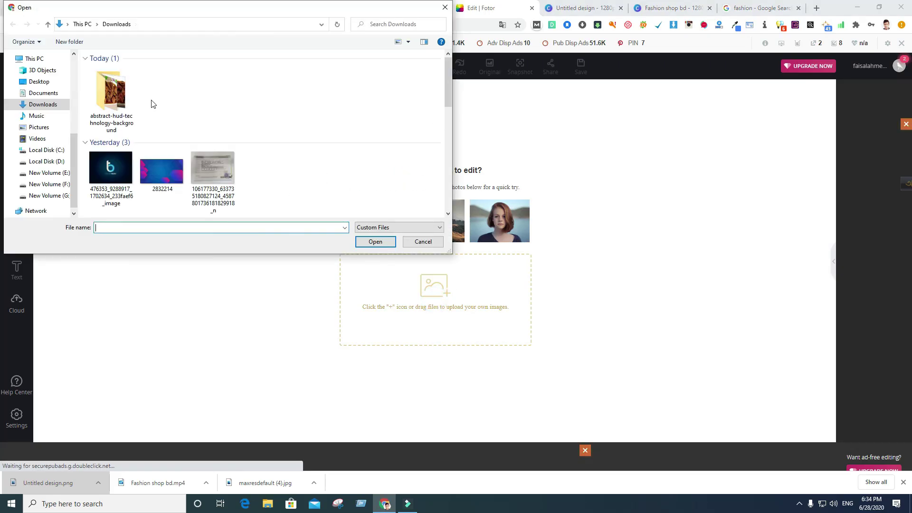
pyautogui.click(111, 95)
pyautogui.click(366, 243)
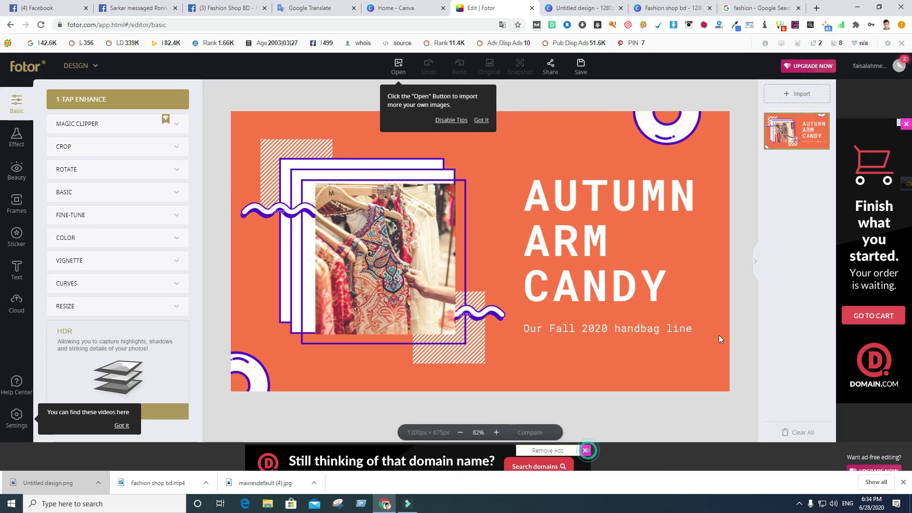
pyautogui.click(464, 121)
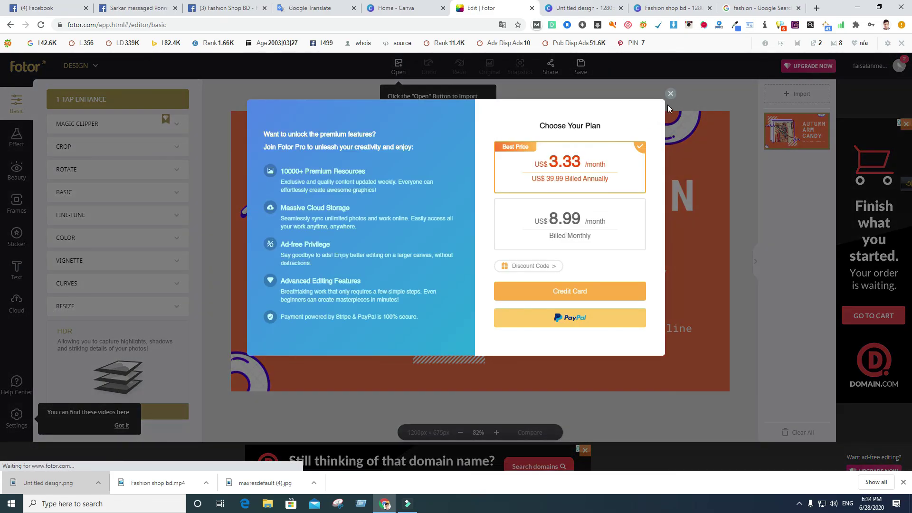
pyautogui.click(671, 96)
pyautogui.click(485, 122)
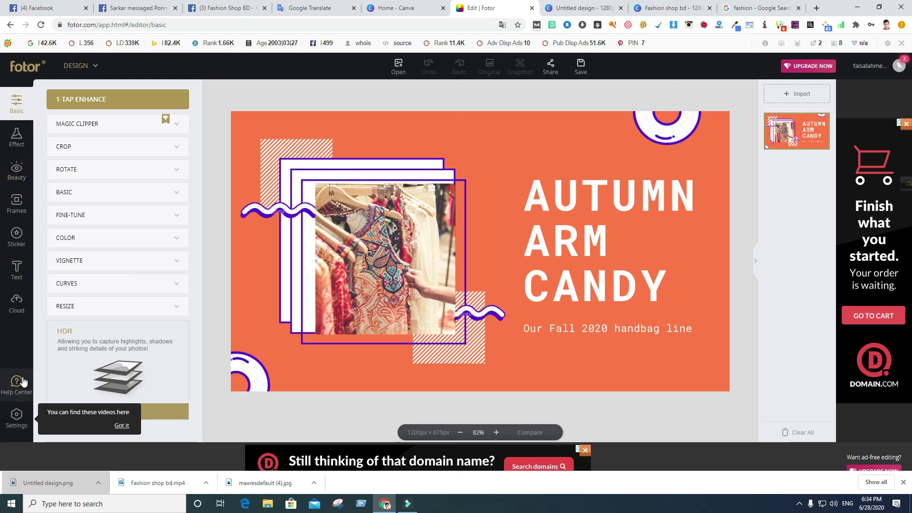
# Look through Fotor's photo effect categories and the image import option, and view the design enlarged
pyautogui.click(16, 138)
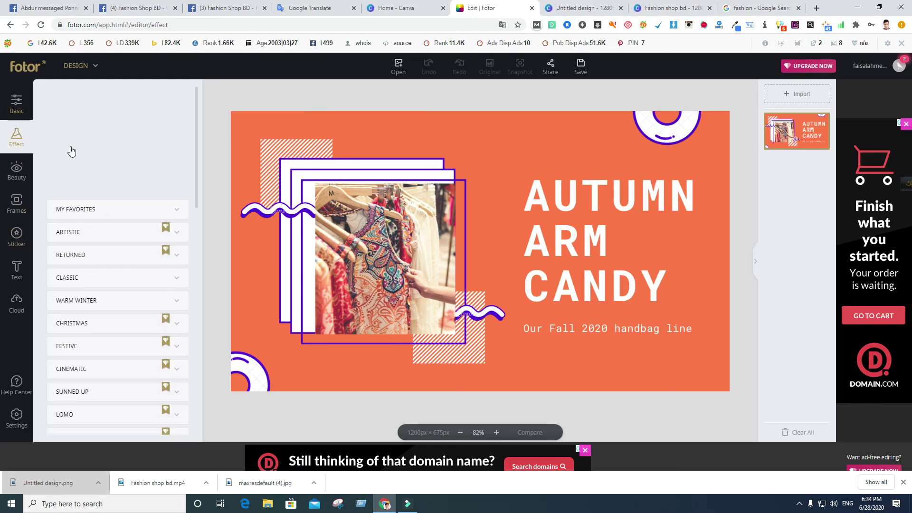
pyautogui.scroll(-10, 197, 246)
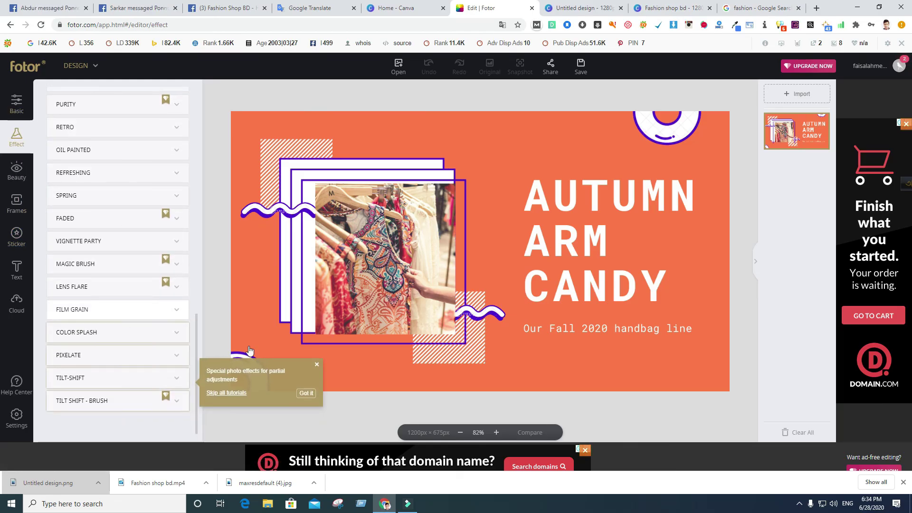
pyautogui.scroll(5, 582, 207)
pyautogui.scroll(-4, 525, 249)
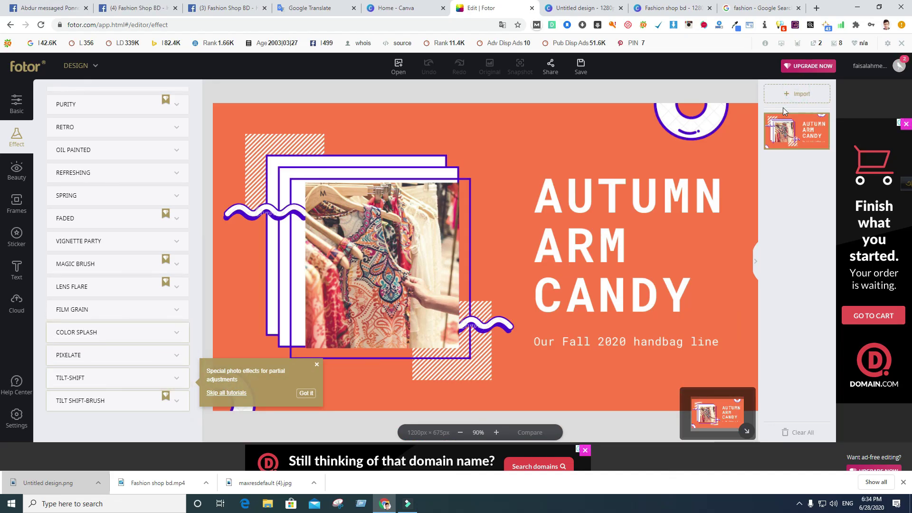
pyautogui.click(791, 94)
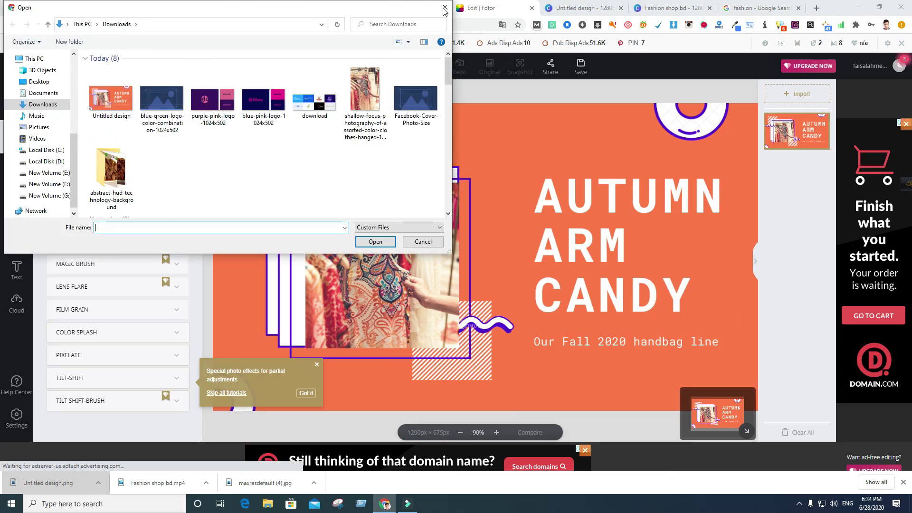
pyautogui.press('Escape')
pyautogui.scroll(2, 456, 297)
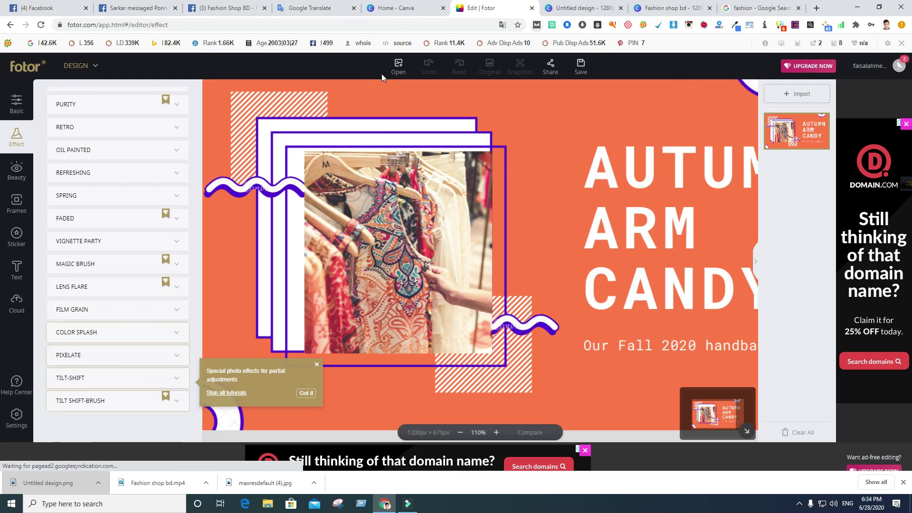
# Download the image from Fotor as a high-quality PNG named Untitled design (1), and dismiss the effects tutorial
pyautogui.click(581, 67)
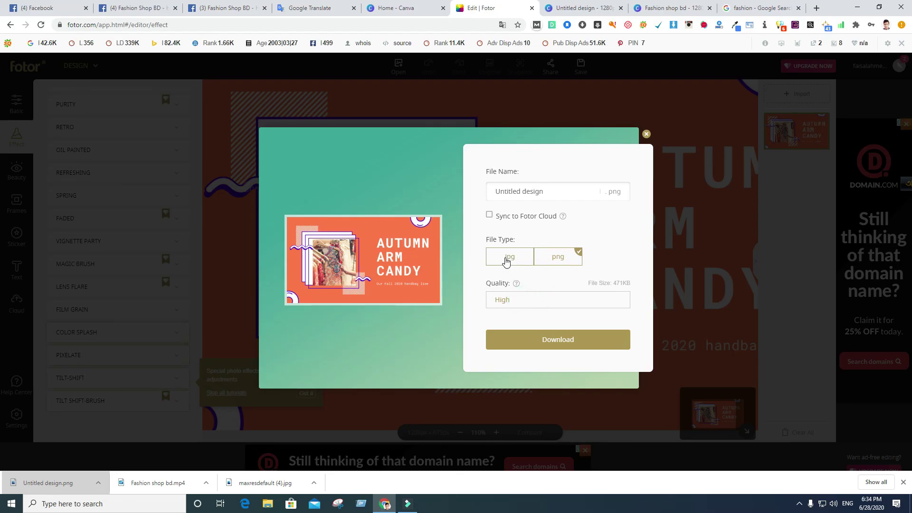
pyautogui.click(552, 352)
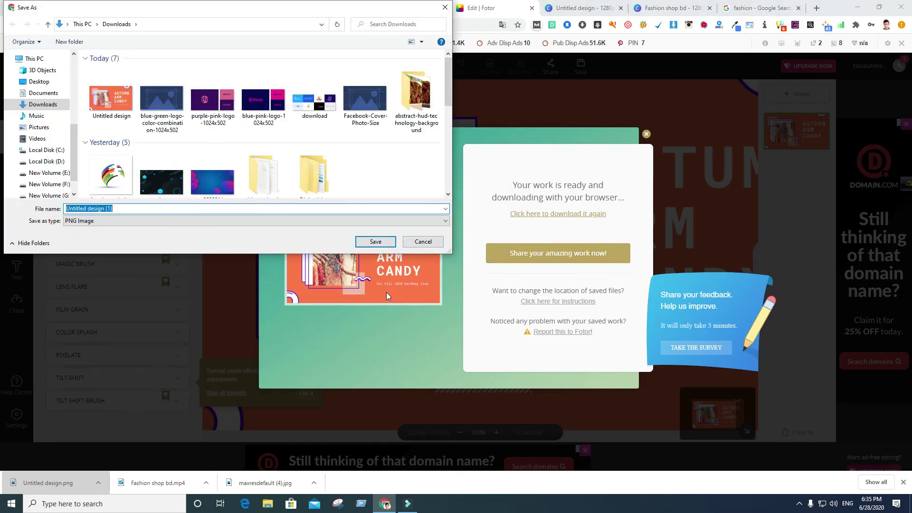
pyautogui.click(373, 243)
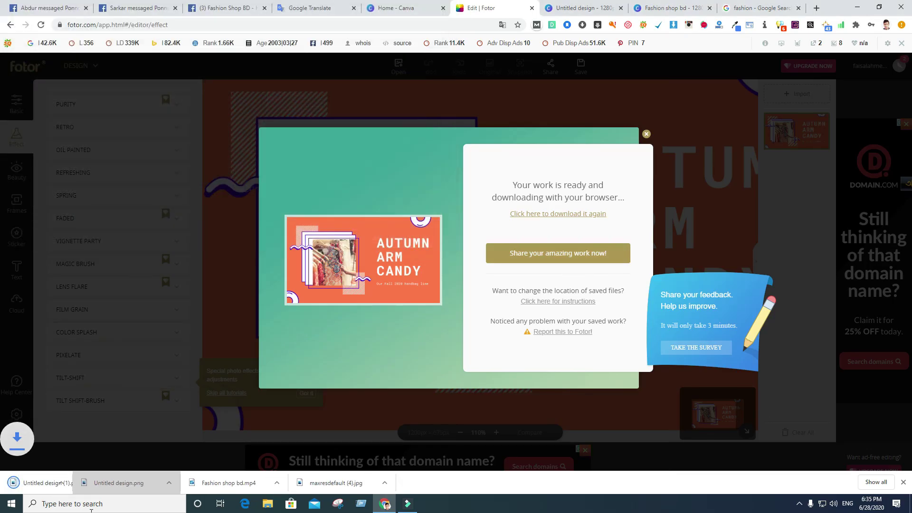
pyautogui.click(646, 135)
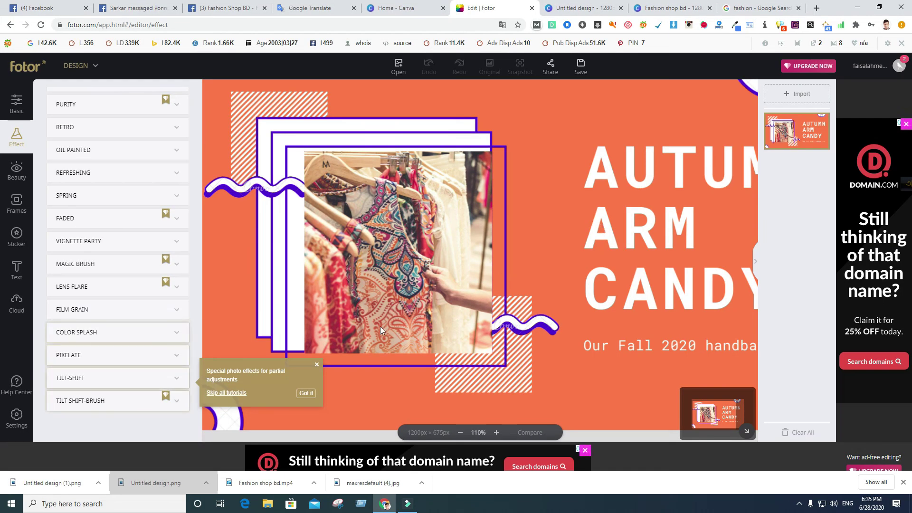
pyautogui.click(306, 394)
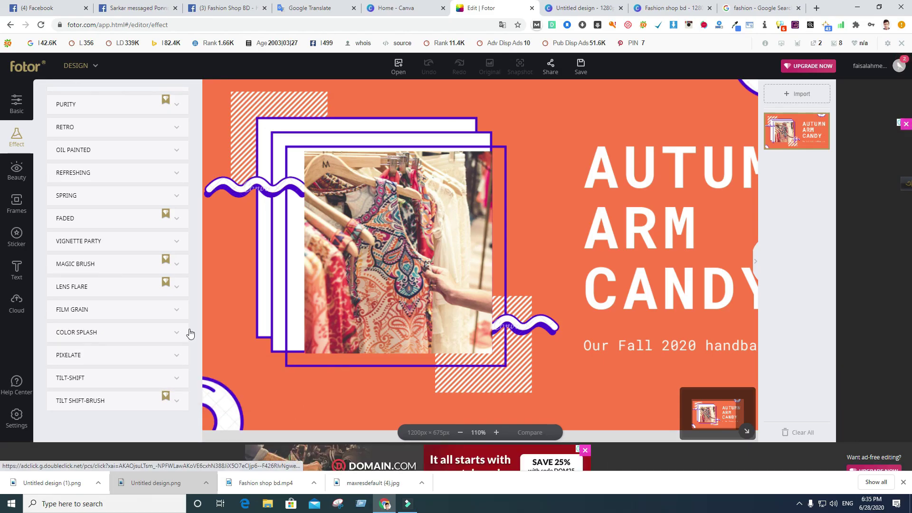